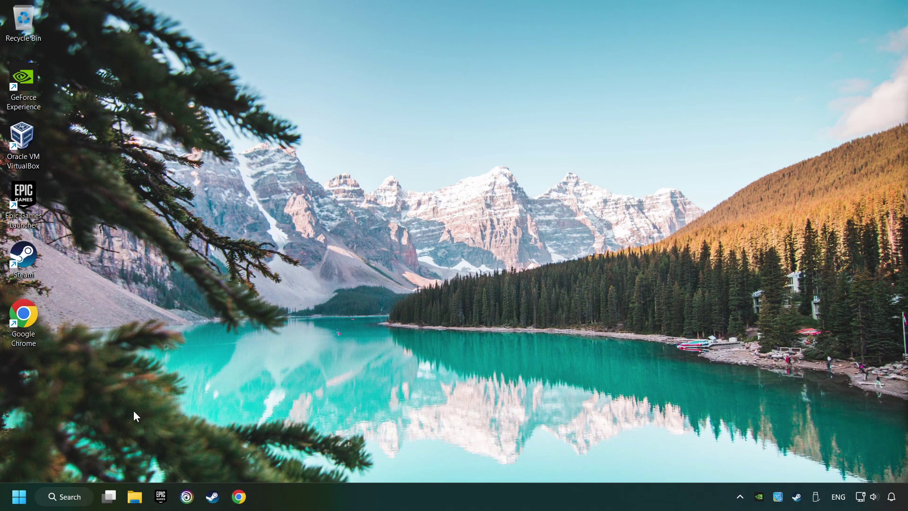
Reach Control Panel's Power Options page via the 'edit power plan' search result.
{"action": "left_click", "coordinate": [70, 497]}
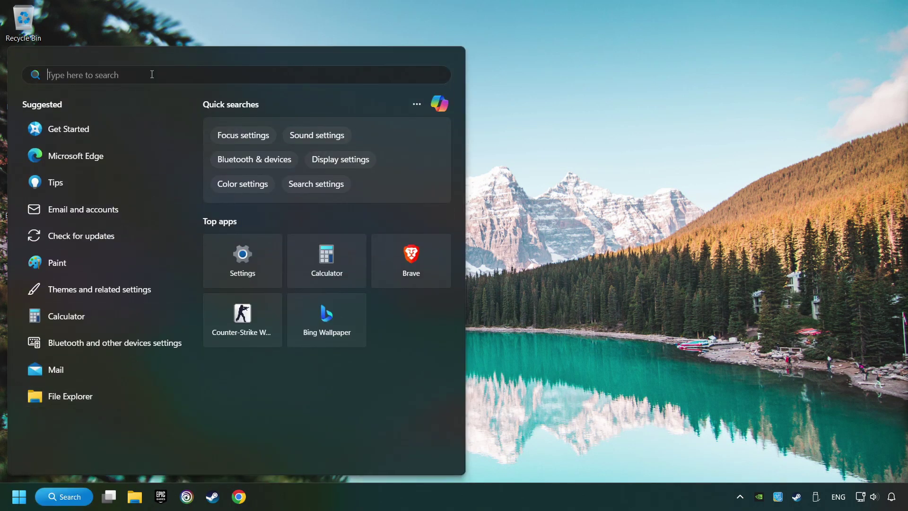
{"action": "type", "text": "edit power plan"}
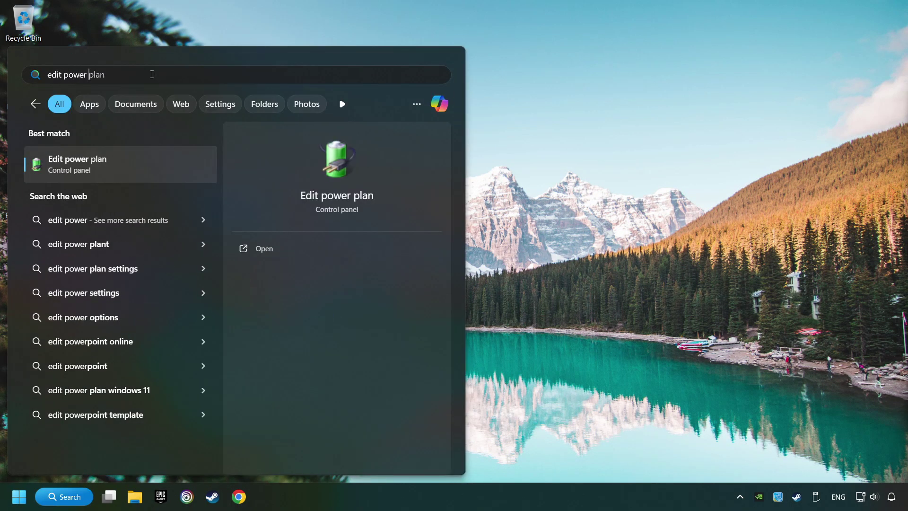
{"action": "type", "text": "plan"}
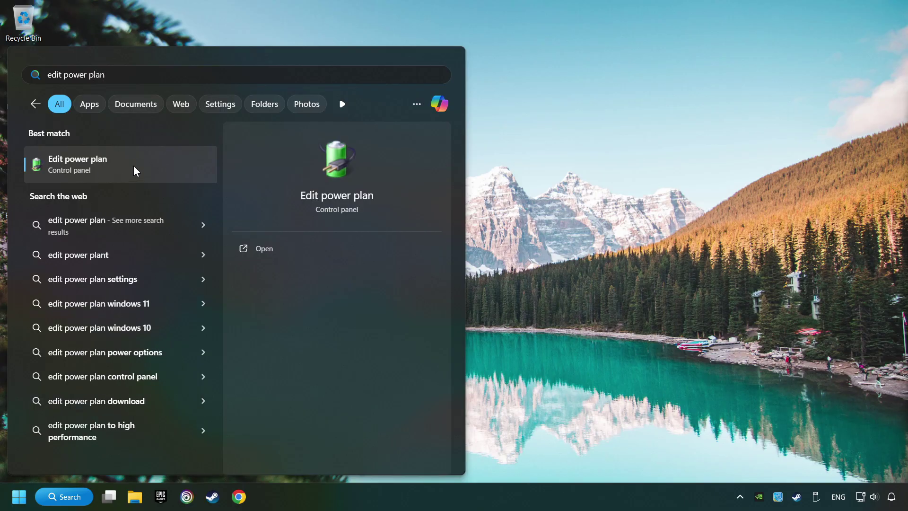
{"action": "left_click", "coordinate": [180, 169]}
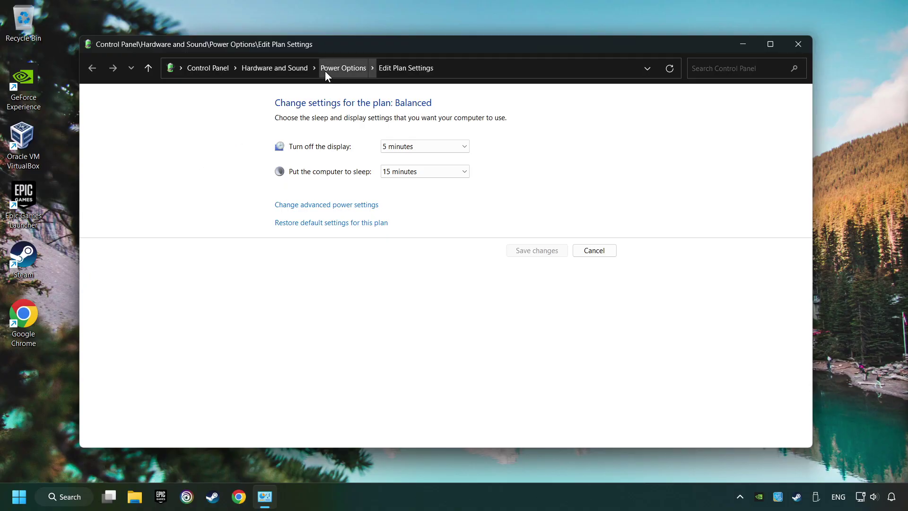
{"action": "left_click", "coordinate": [354, 73]}
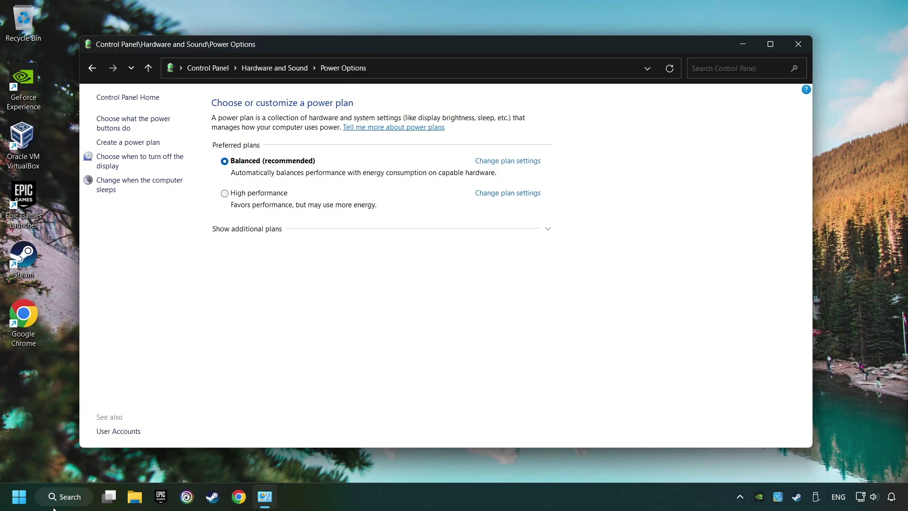
Launch Command Prompt as administrator and move its window aside.
{"action": "left_click", "coordinate": [82, 500]}
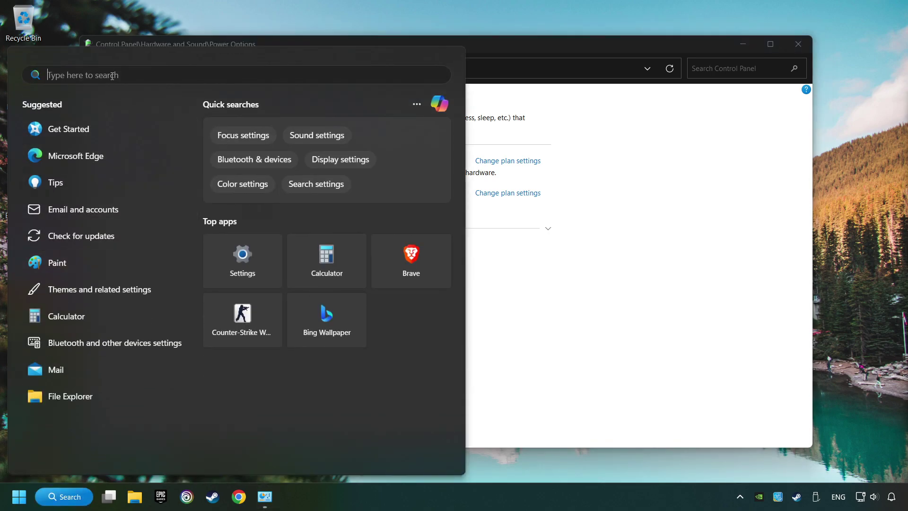
{"action": "type", "text": "cmd"}
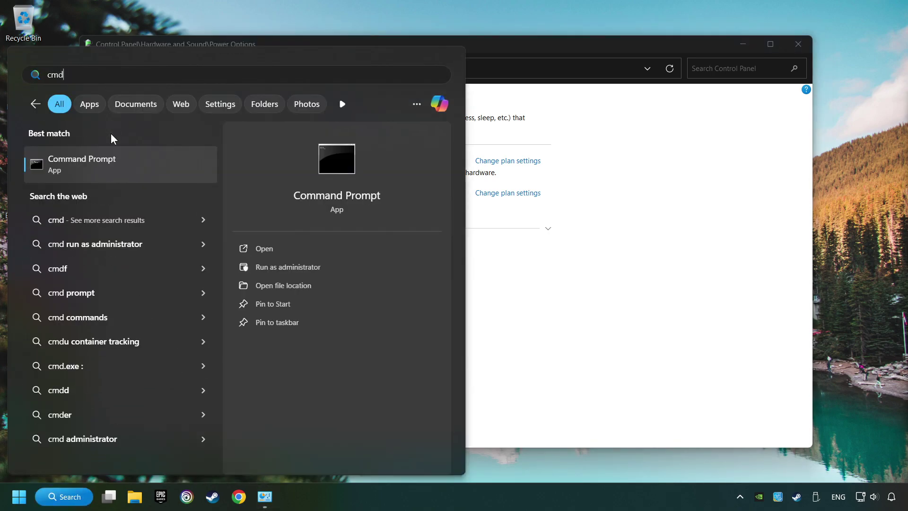
{"action": "right_click", "coordinate": [175, 164]}
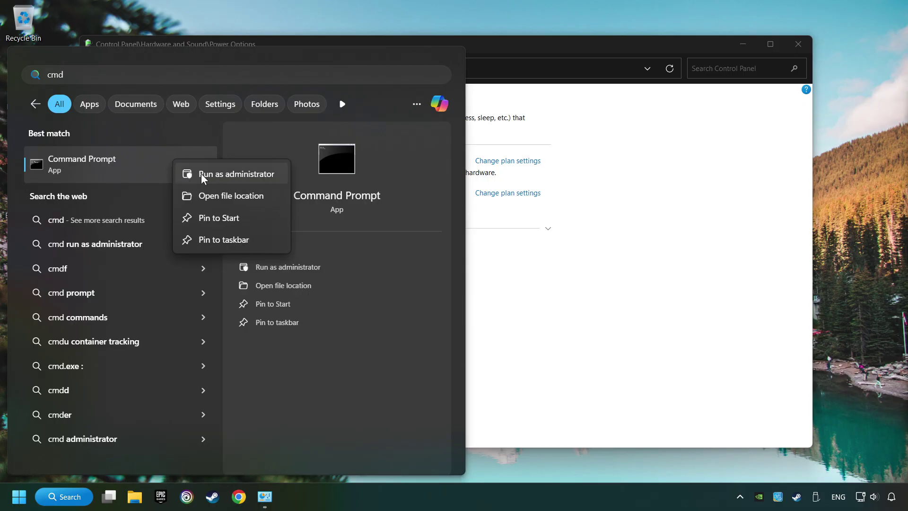
{"action": "left_click", "coordinate": [220, 178]}
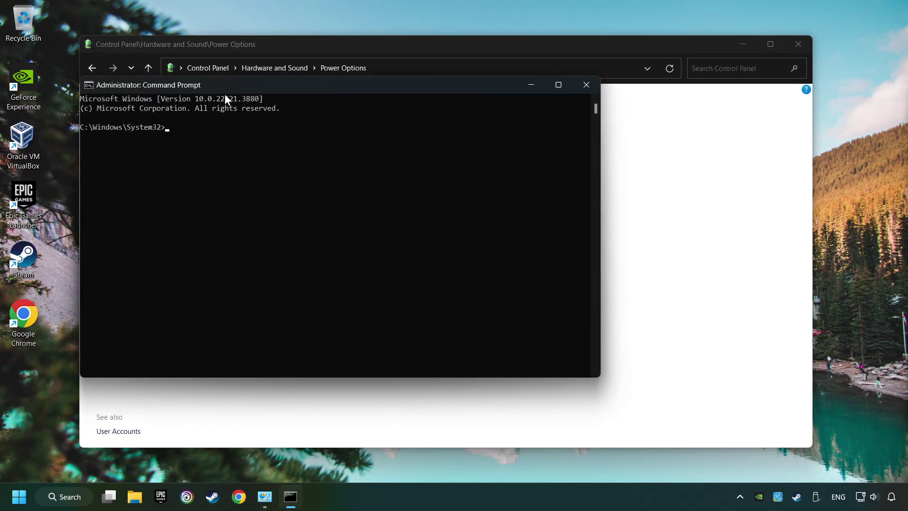
{"action": "mouse_move", "coordinate": [224, 93]}
{"action": "left_mouse_down"}
{"action": "mouse_move", "coordinate": [333, 162]}
{"action": "mouse_move", "coordinate": [466, 166]}
{"action": "mouse_move", "coordinate": [462, 187]}
{"action": "mouse_move", "coordinate": [252, 179]}
{"action": "left_mouse_up"}
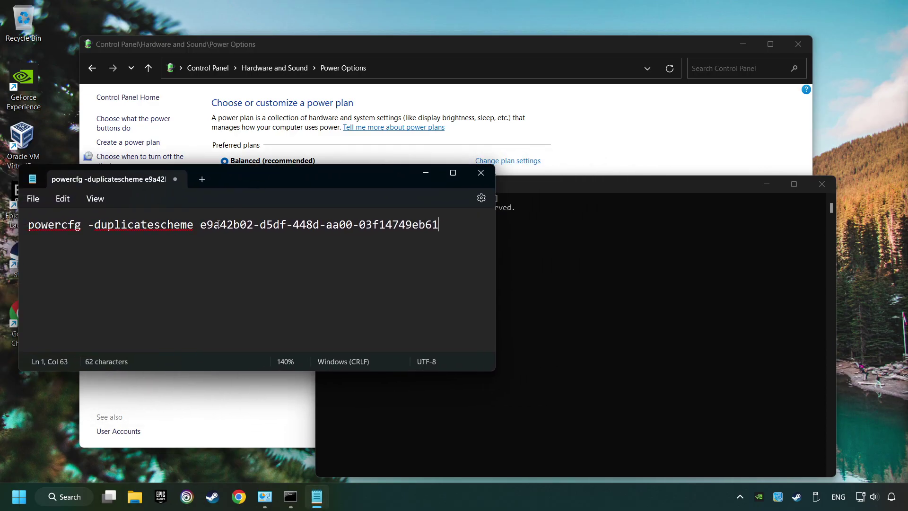
Copy the powercfg -duplicatescheme command from Notepad and run it in the elevated prompt.
{"action": "left_click_drag", "start_coordinate": [441, 225], "coordinate": [27, 228]}
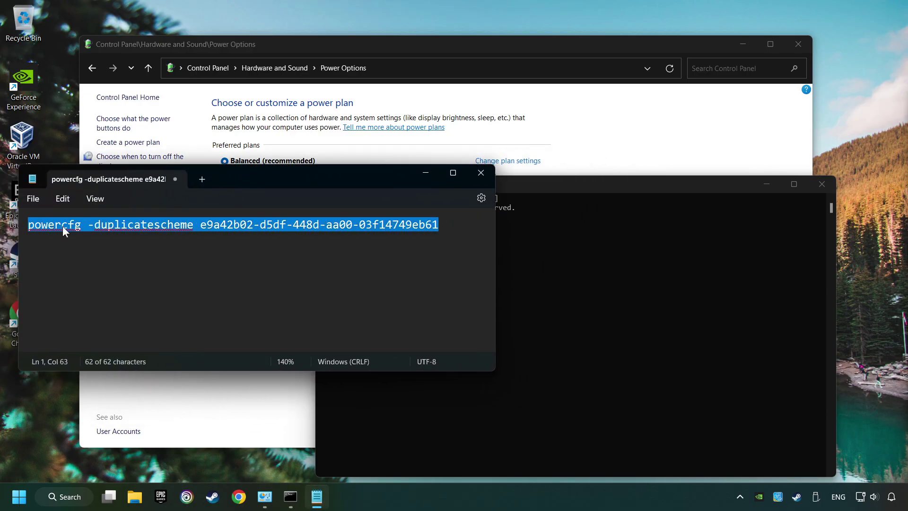
{"action": "right_click", "coordinate": [158, 224]}
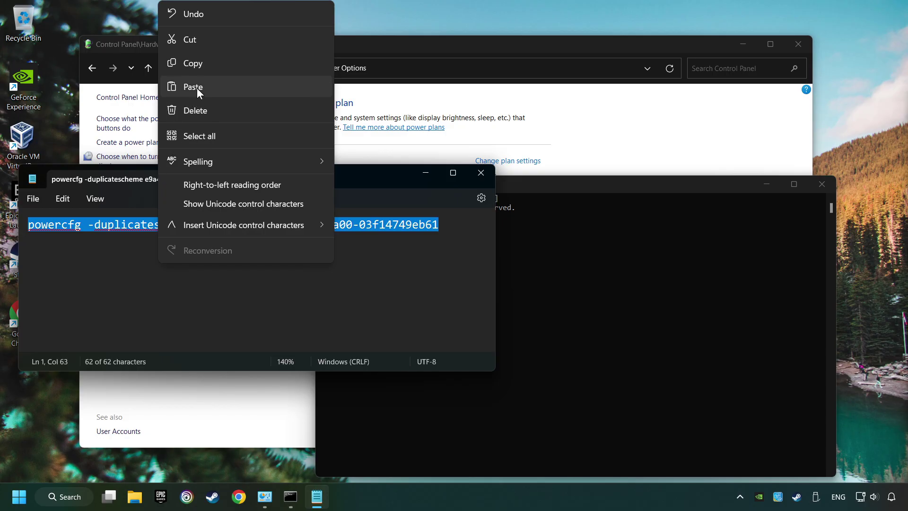
{"action": "left_click", "coordinate": [192, 63]}
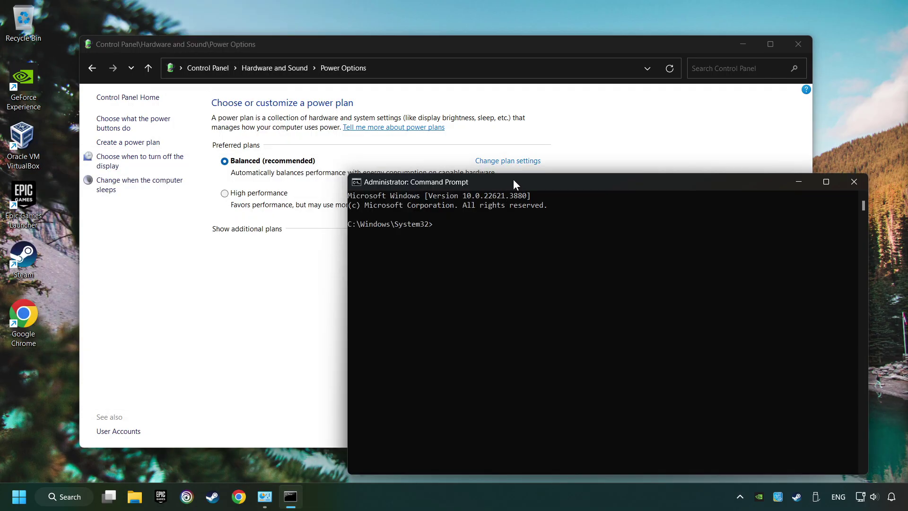
{"action": "right_click", "coordinate": [514, 183]}
{"action": "mouse_move", "coordinate": [541, 266]}
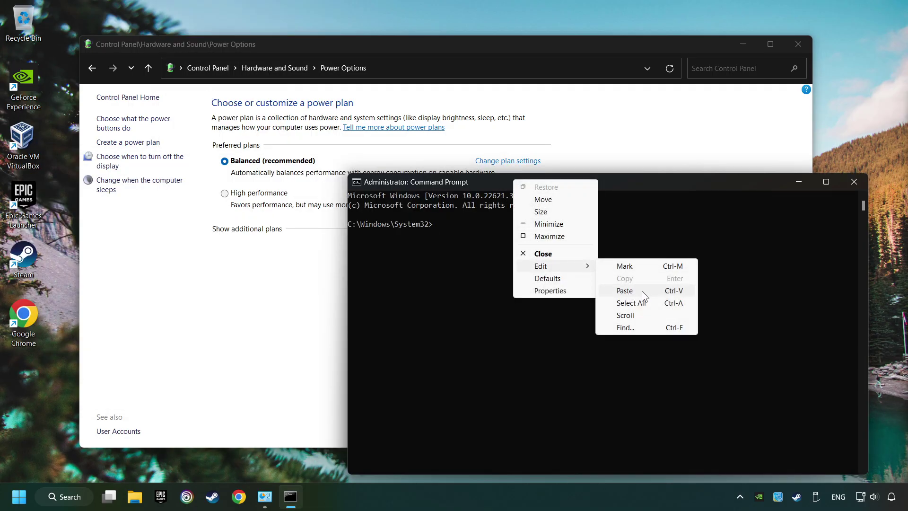
{"action": "left_click", "coordinate": [625, 290]}
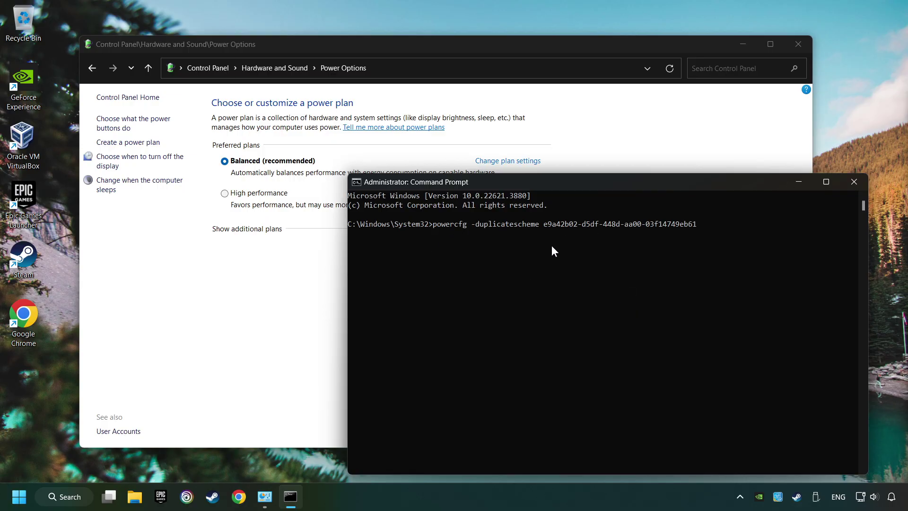
{"action": "key", "text": "Return"}
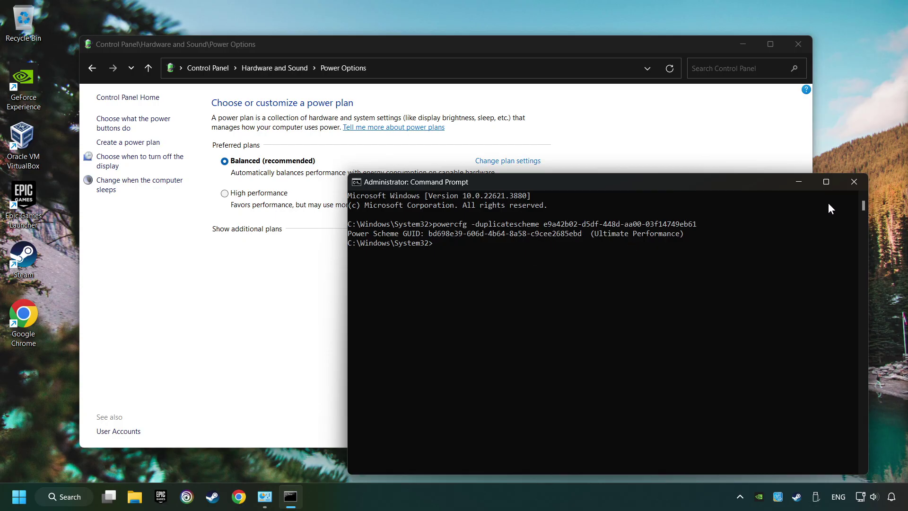
Refresh Power Options, make Ultimate Performance the active plan and close the window.
{"action": "left_click", "coordinate": [855, 183]}
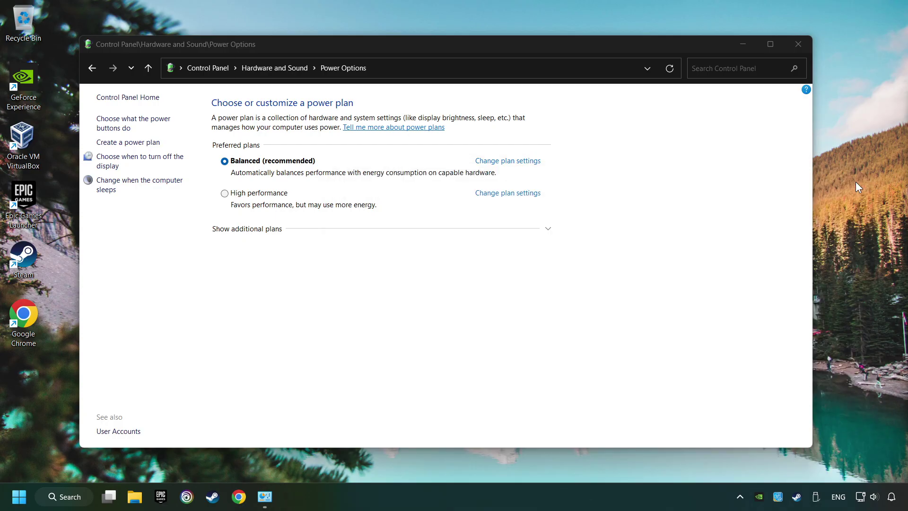
{"action": "left_click", "coordinate": [249, 231]}
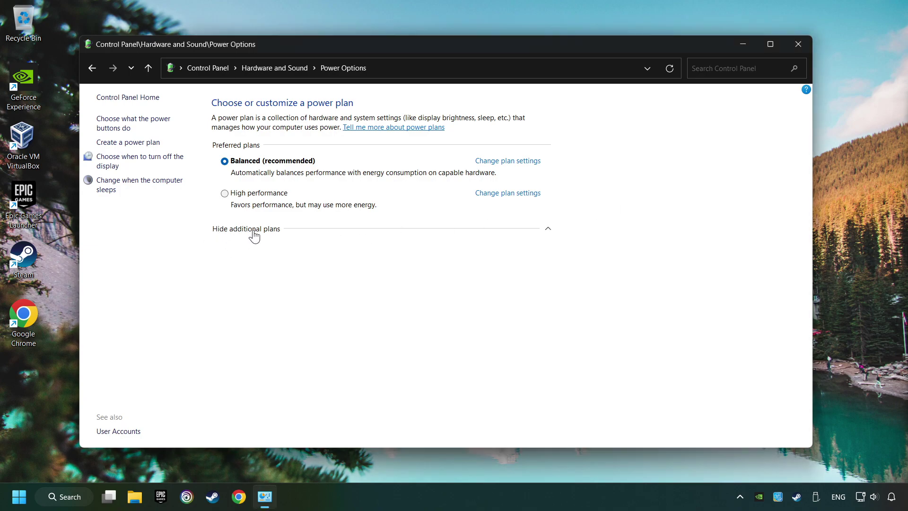
{"action": "left_click", "coordinate": [668, 69]}
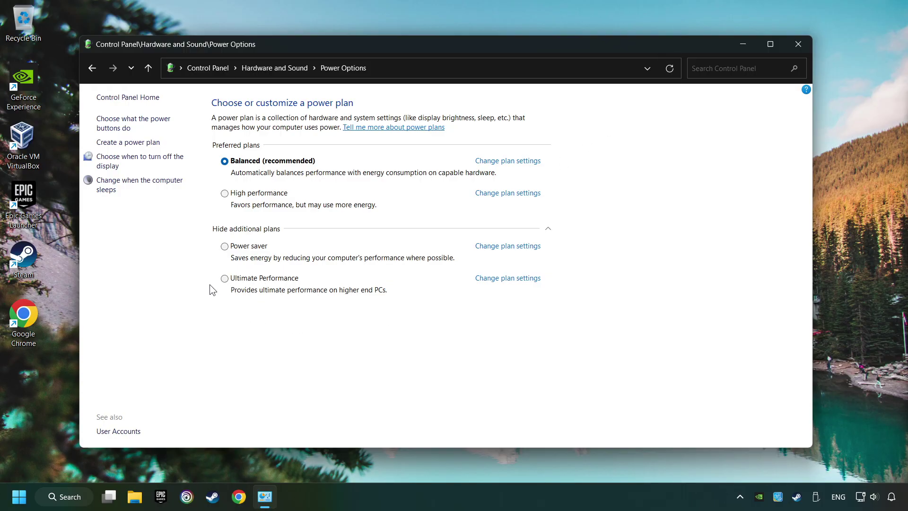
{"action": "left_click", "coordinate": [225, 279]}
{"action": "left_click", "coordinate": [799, 44]}
Switch Game Mode on in Settings and close the window.
{"action": "key", "text": "super+s"}
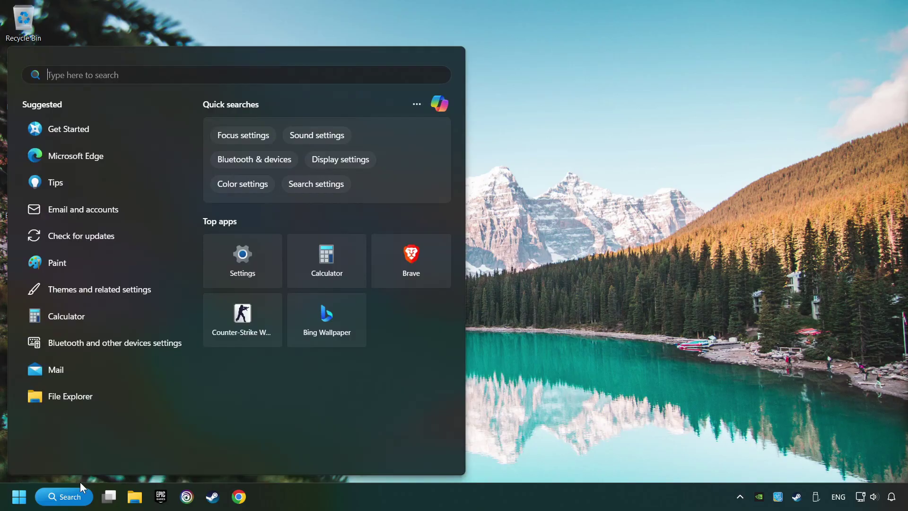
{"action": "type", "text": "game"}
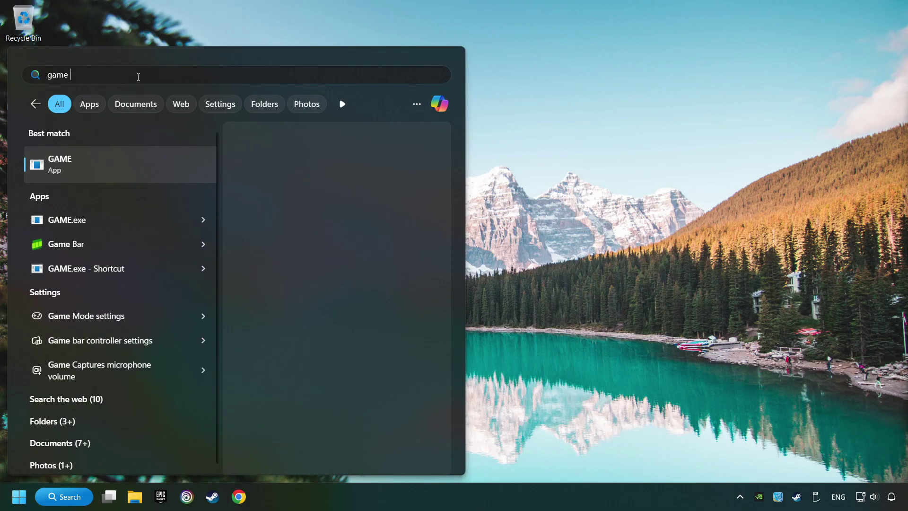
{"action": "type", "text": " mode settings"}
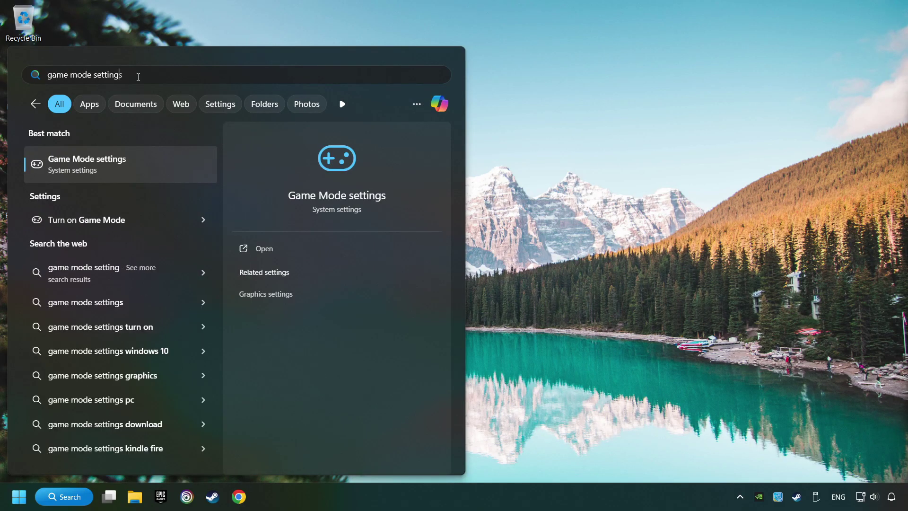
{"action": "left_click", "coordinate": [189, 167]}
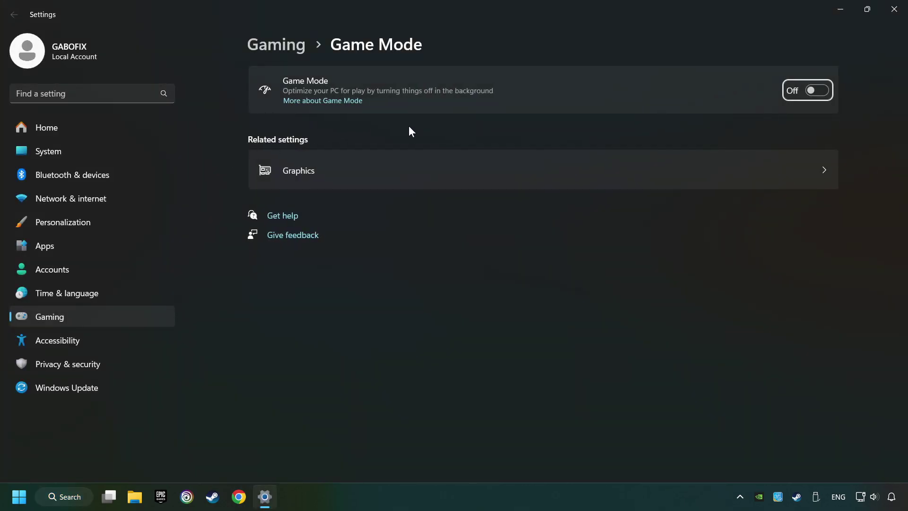
{"action": "left_click", "coordinate": [819, 98]}
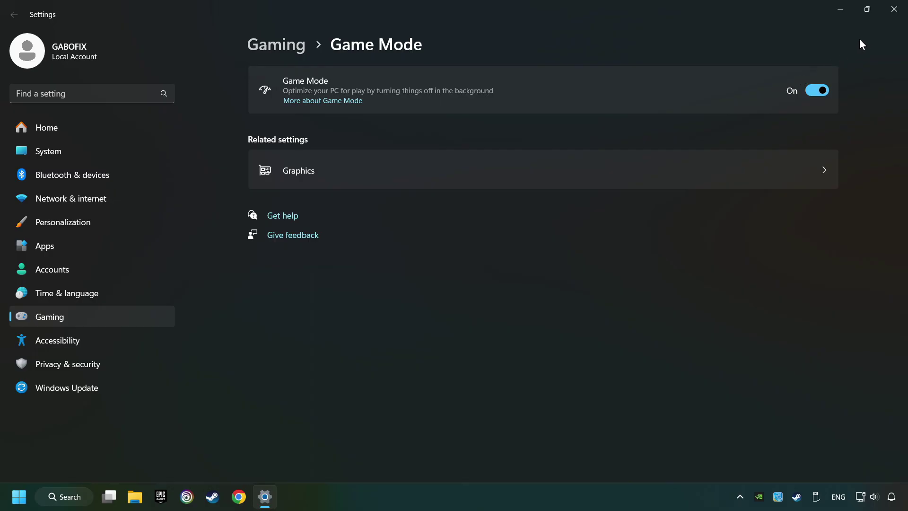
{"action": "left_click", "coordinate": [896, 10]}
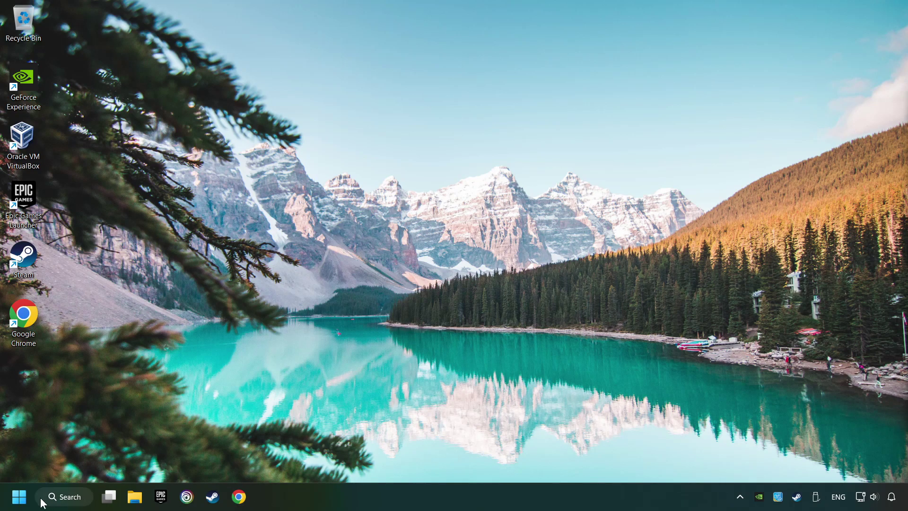
Reach the Storage settings page through Windows search.
{"action": "left_click", "coordinate": [70, 498]}
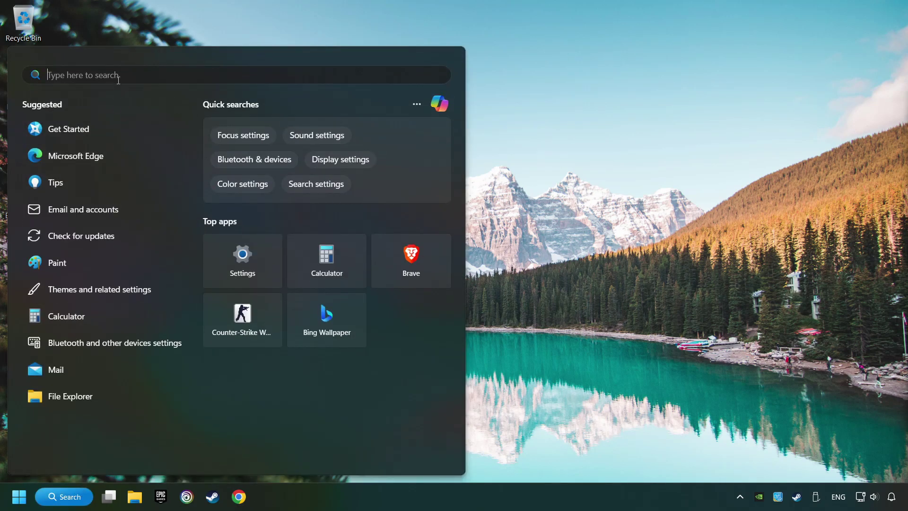
{"action": "type", "text": "storage"}
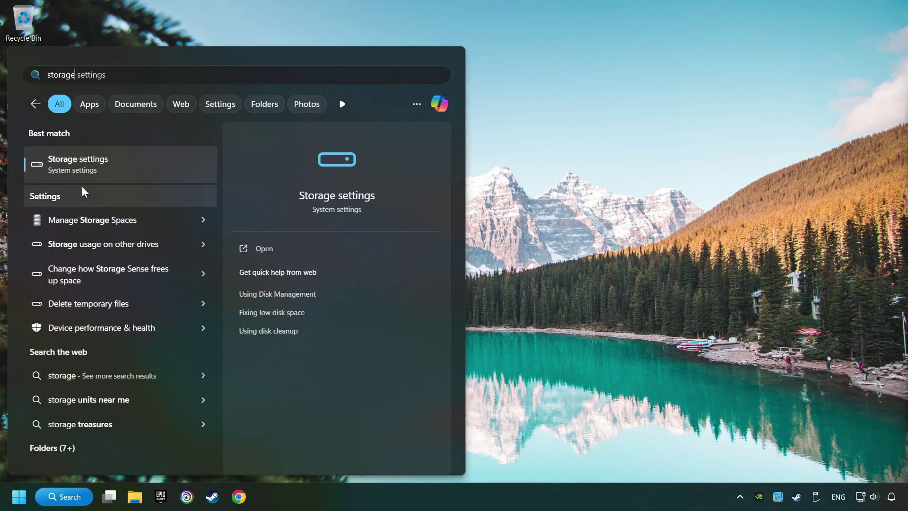
{"action": "left_click", "coordinate": [161, 171]}
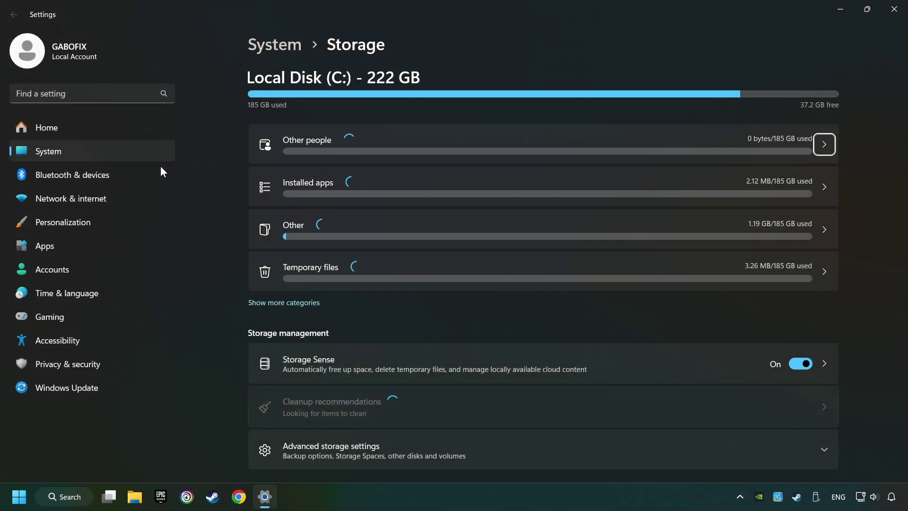
{"action": "scroll", "coordinate": [220, 224], "scroll_direction": "down", "scroll_amount": 2}
{"action": "scroll", "coordinate": [220, 223], "scroll_direction": "down", "scroll_amount": 2}
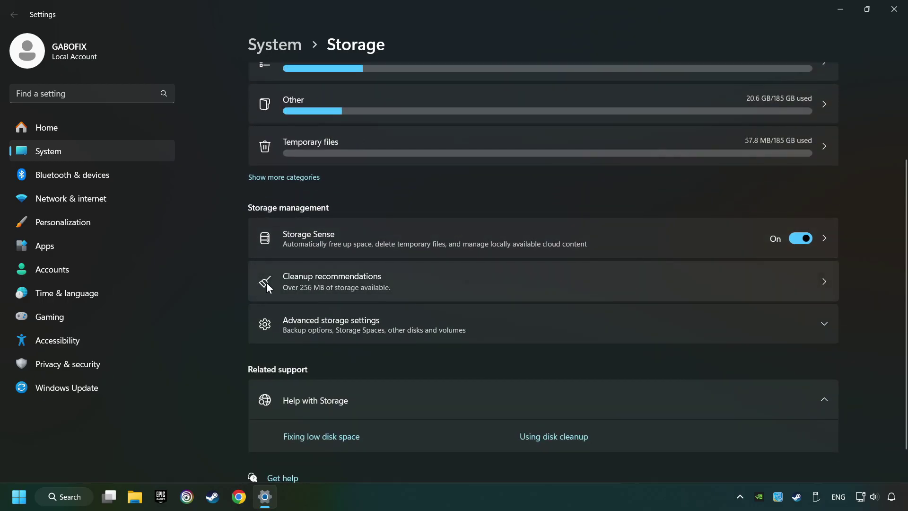
Permanently clean up the 115 MB older file from Cleanup recommendations and close Settings.
{"action": "left_click", "coordinate": [452, 285]}
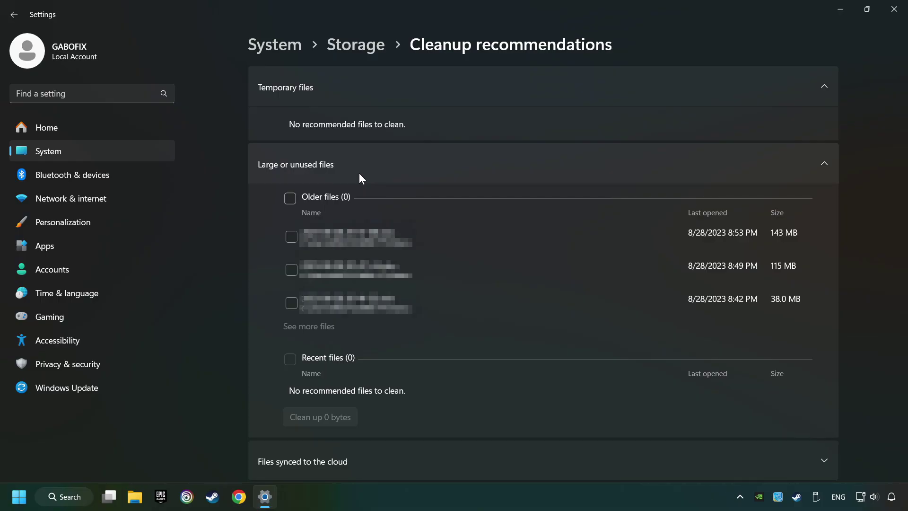
{"action": "left_click", "coordinate": [292, 271]}
{"action": "scroll", "coordinate": [346, 329], "scroll_direction": "down", "scroll_amount": 2}
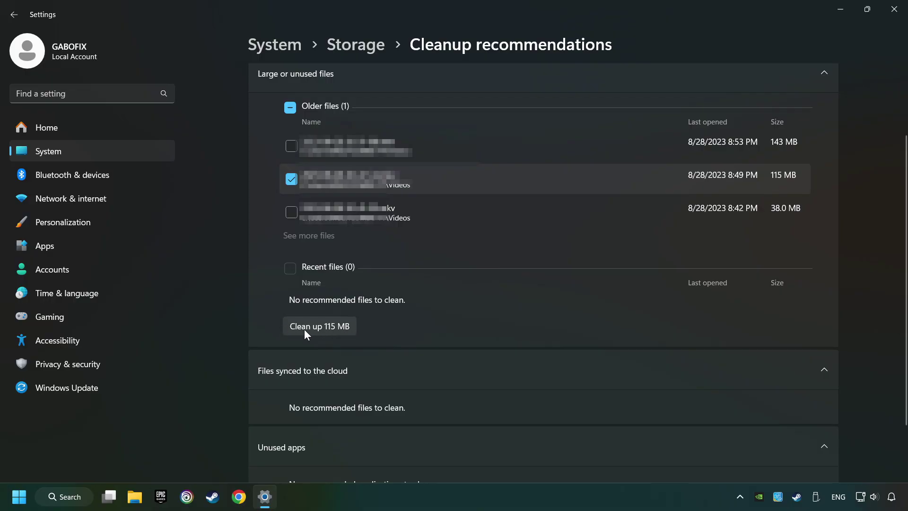
{"action": "left_click", "coordinate": [342, 328]}
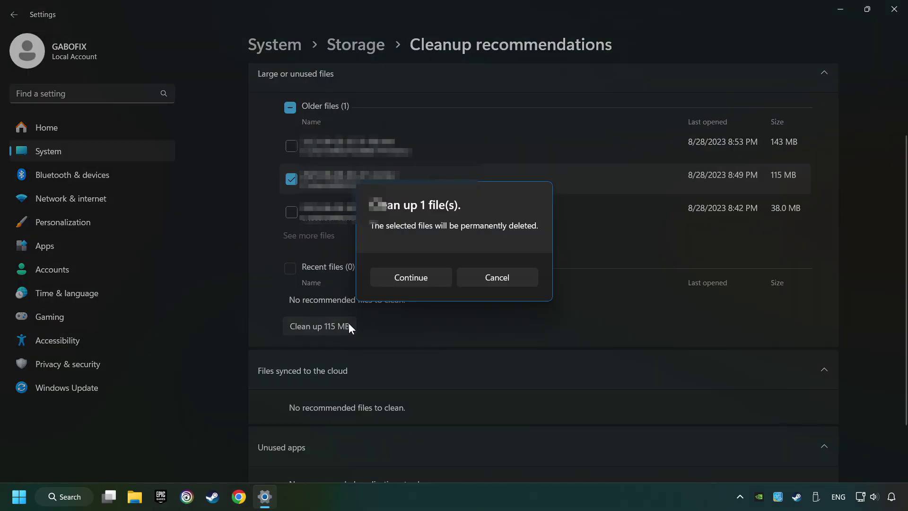
{"action": "left_click", "coordinate": [408, 277]}
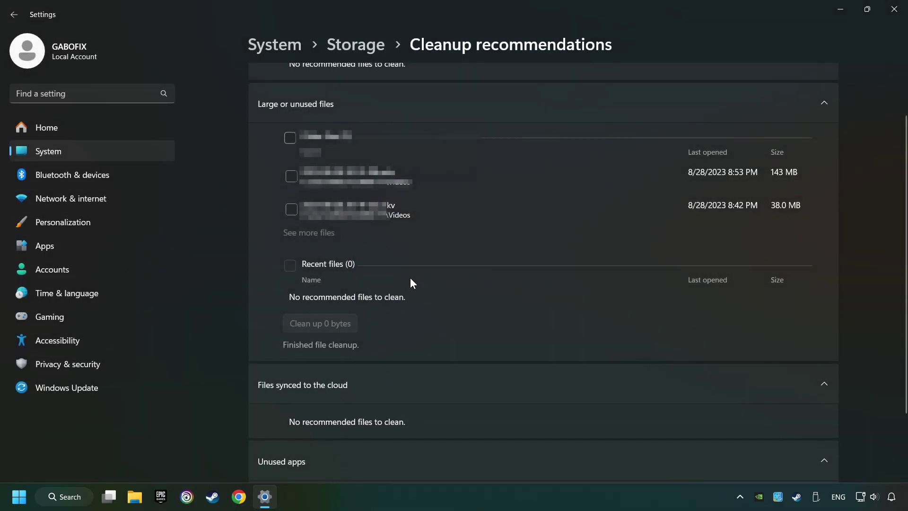
{"action": "left_click", "coordinate": [895, 14]}
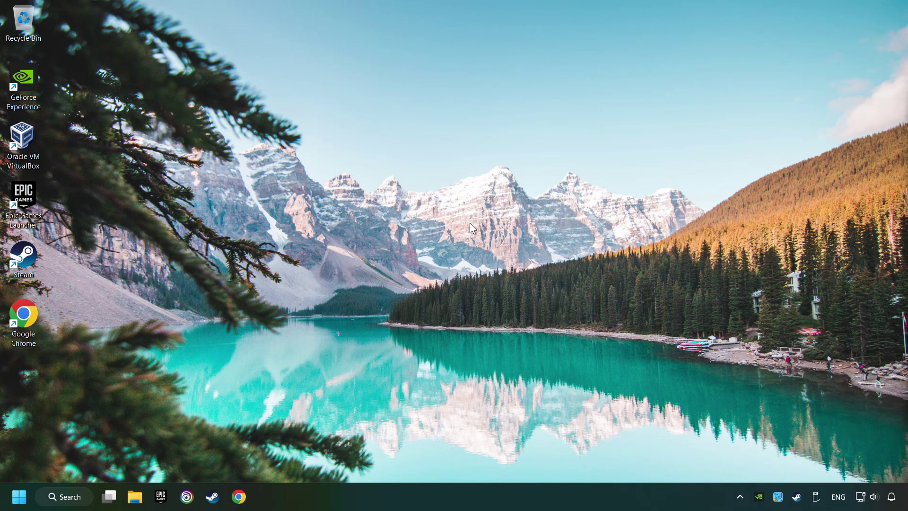
Delete everything in the %temp% folder, skipping the in-use files, and close Explorer.
{"action": "left_click", "coordinate": [83, 500]}
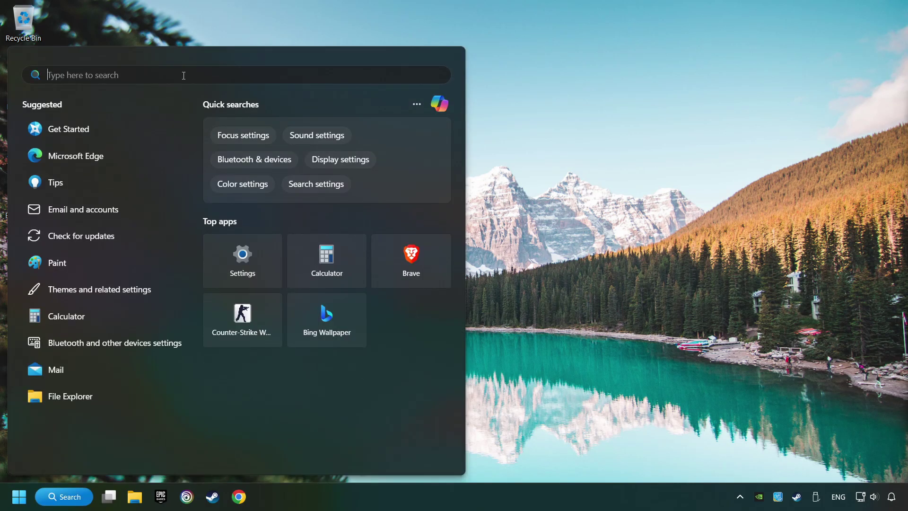
{"action": "type", "text": "%tempdel%"}
{"action": "key", "text": "BackSpace"}
{"action": "key", "text": "BackSpace"}
{"action": "key", "text": "BackSpace"}
{"action": "type", "text": "mp"}
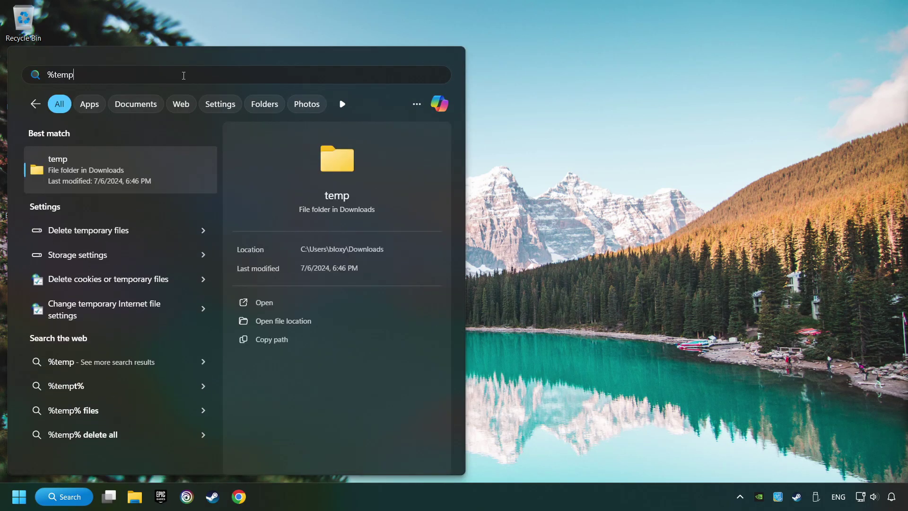
{"action": "type", "text": "%"}
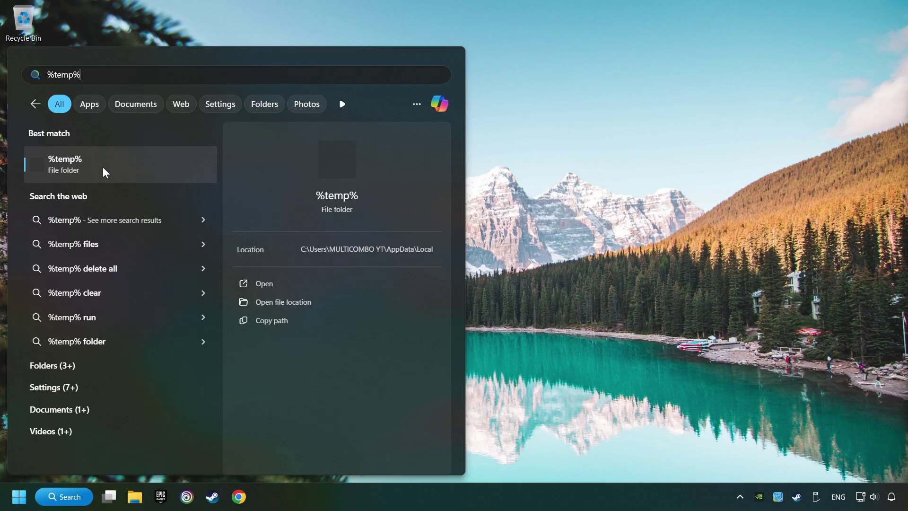
{"action": "left_click", "coordinate": [148, 164]}
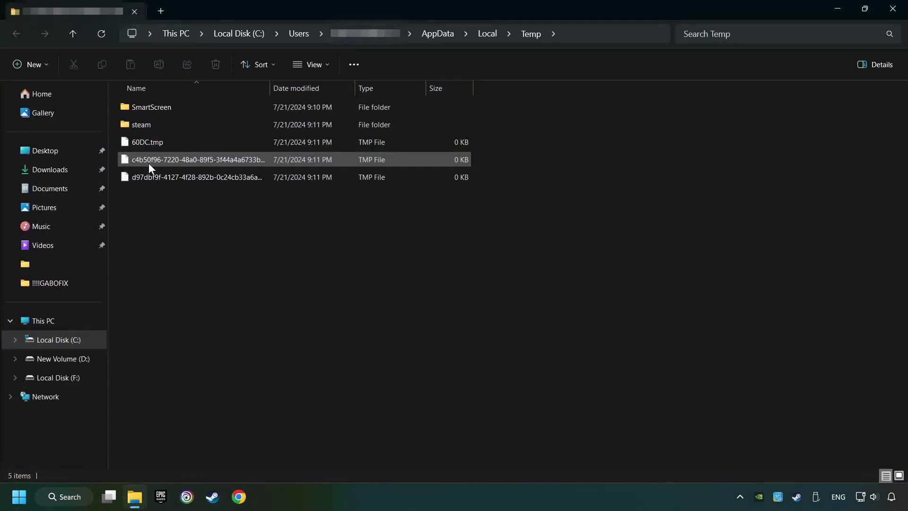
{"action": "mouse_move", "coordinate": [617, 439]}
{"action": "left_mouse_down"}
{"action": "mouse_move", "coordinate": [389, 319]}
{"action": "mouse_move", "coordinate": [214, 103]}
{"action": "left_mouse_up"}
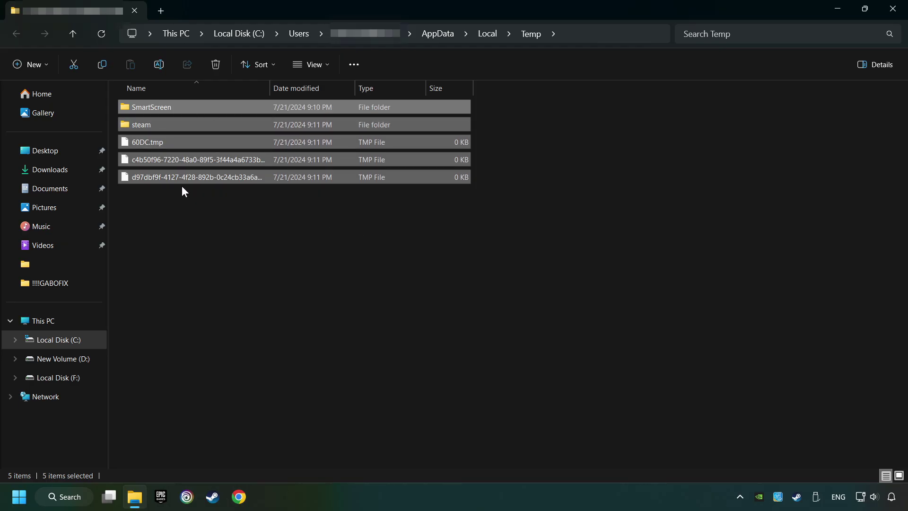
{"action": "right_click", "coordinate": [353, 141]}
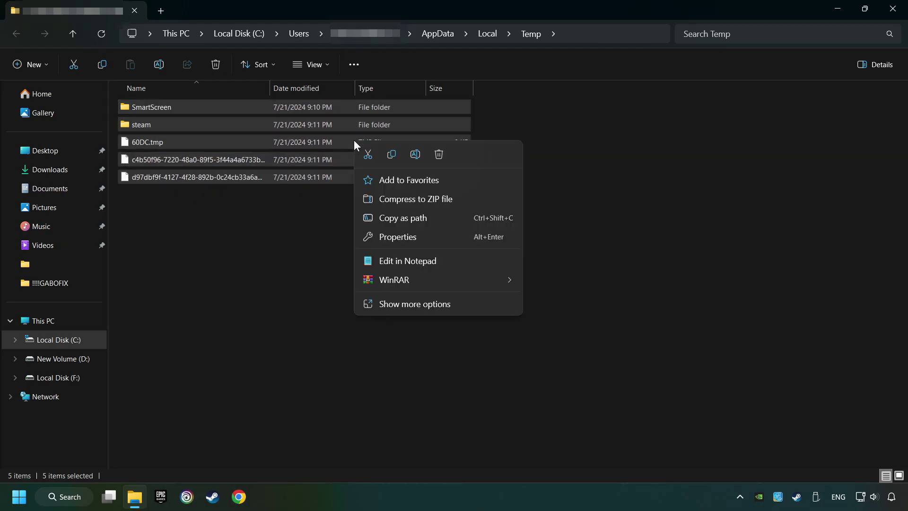
{"action": "left_click", "coordinate": [439, 161]}
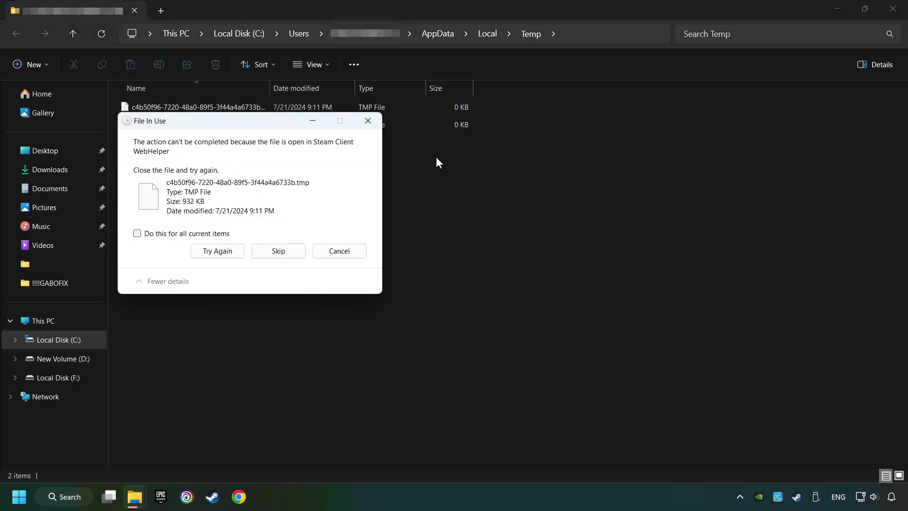
{"action": "left_click", "coordinate": [138, 233]}
{"action": "left_click", "coordinate": [278, 250]}
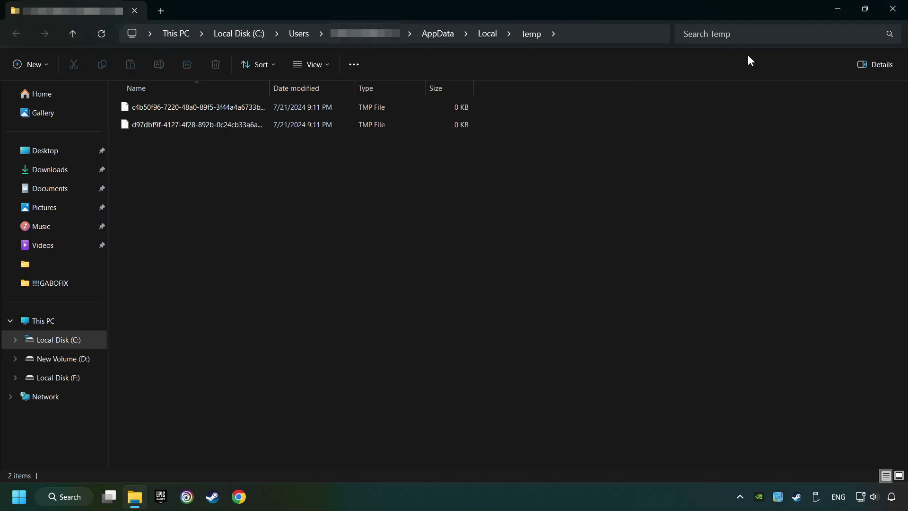
{"action": "left_click", "coordinate": [885, 16]}
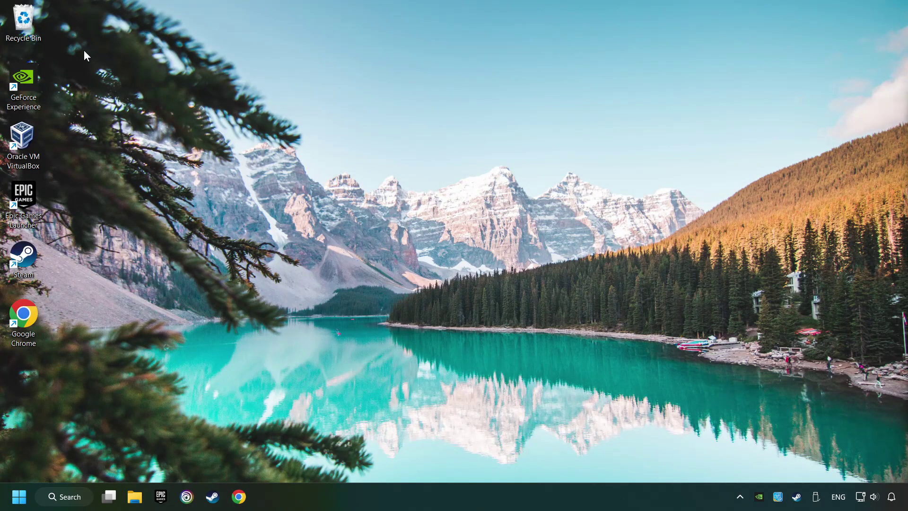
Empty the Recycle Bin, permanently deleting its 3 items.
{"action": "right_click", "coordinate": [23, 27]}
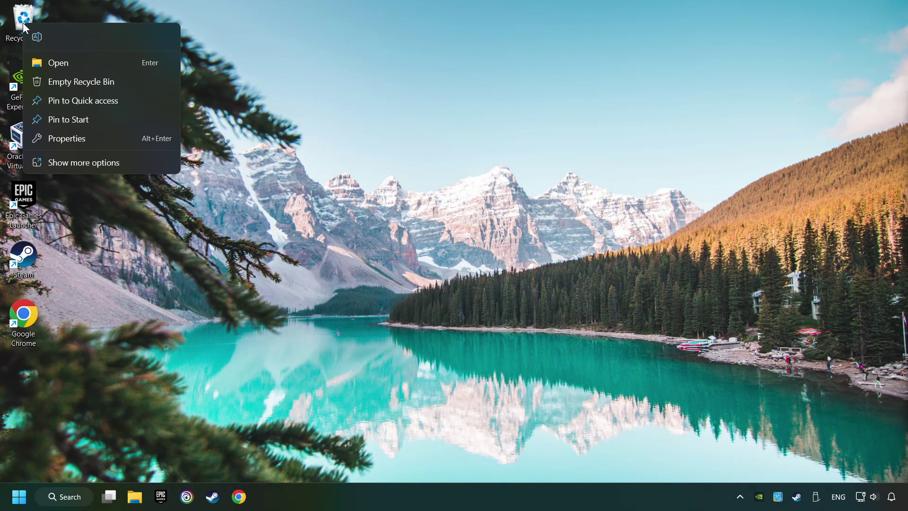
{"action": "left_click", "coordinate": [51, 82]}
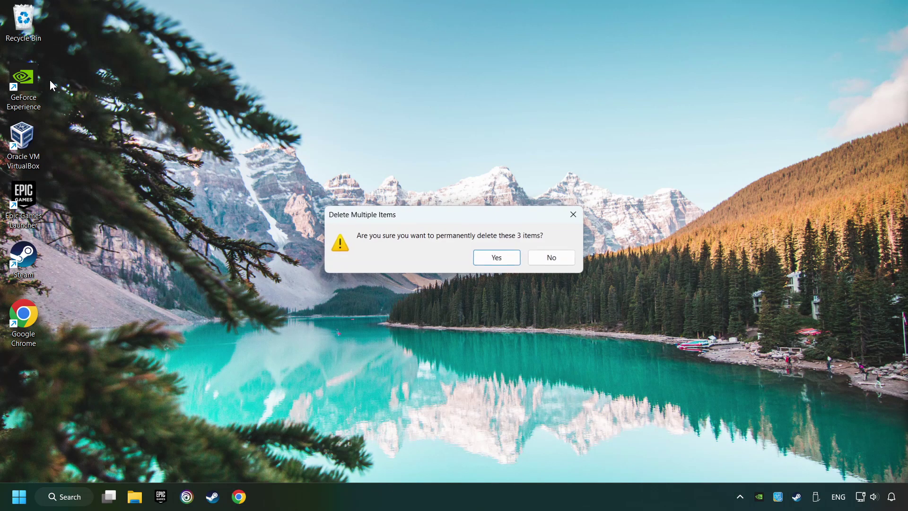
{"action": "left_click", "coordinate": [497, 260]}
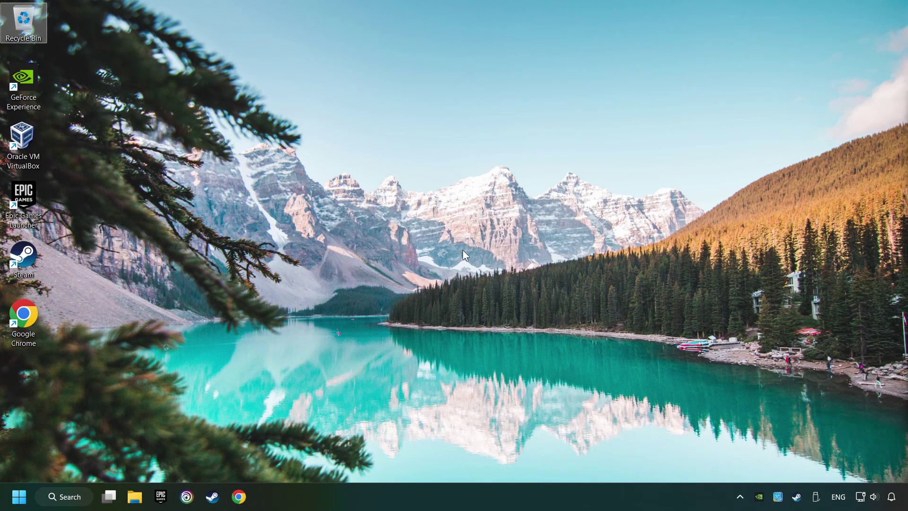
Show the display adapters in Device Manager: Intel HD Graphics 4600 and GeForce GTX 1050 Ti.
{"action": "left_click", "coordinate": [438, 238]}
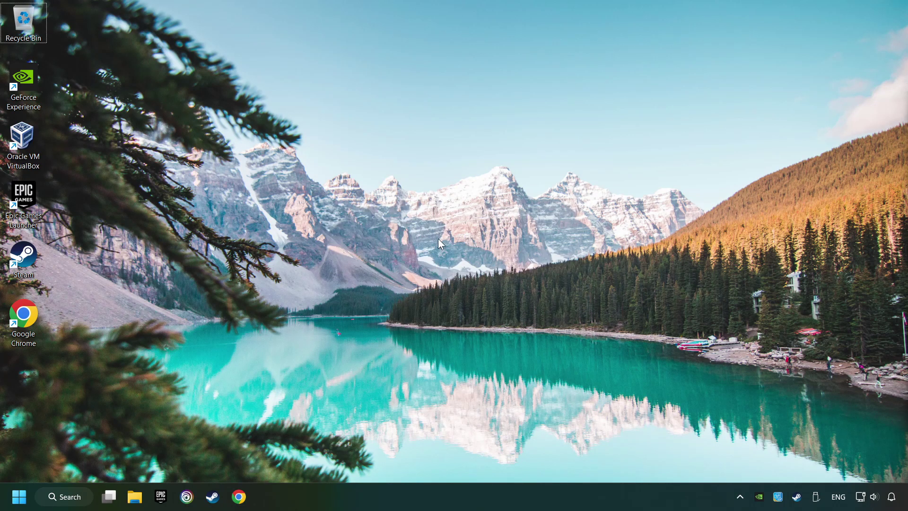
{"action": "left_click", "coordinate": [76, 499]}
{"action": "type", "text": "d"}
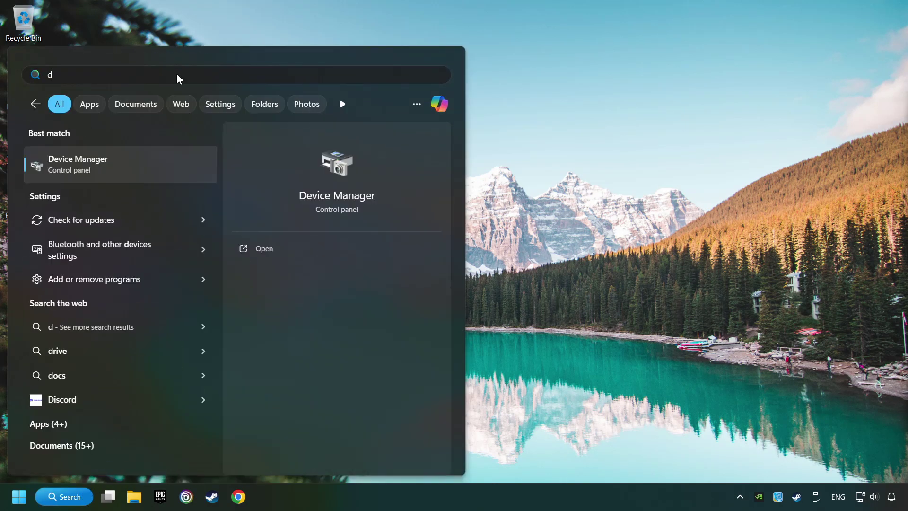
{"action": "type", "text": "evice manager"}
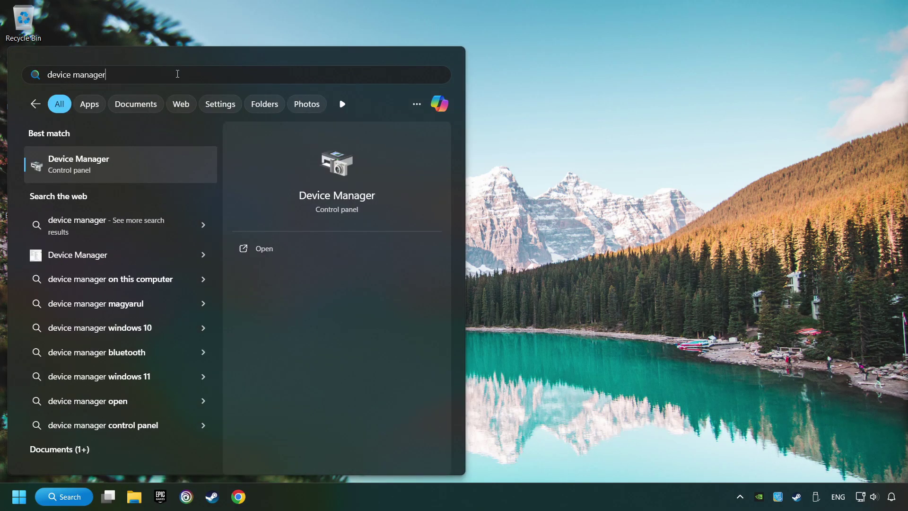
{"action": "left_click", "coordinate": [185, 164]}
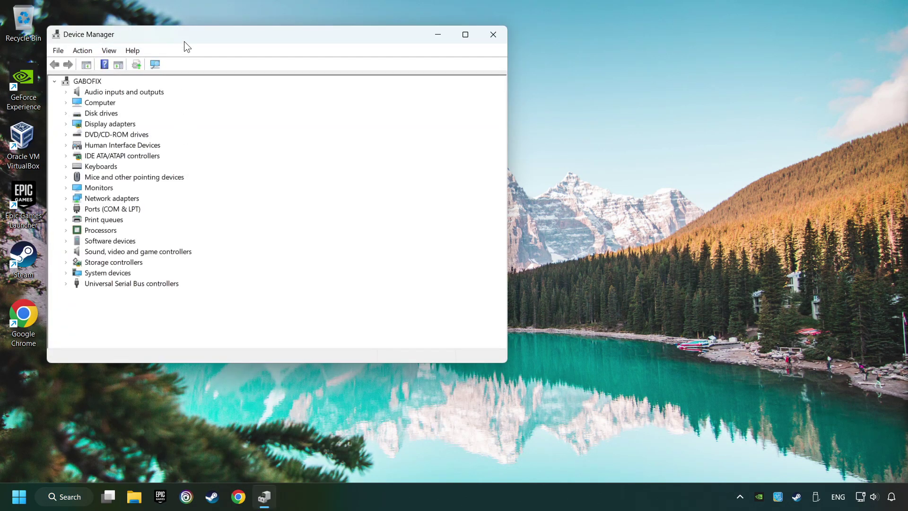
{"action": "left_click_drag", "start_coordinate": [184, 46], "coordinate": [338, 115]}
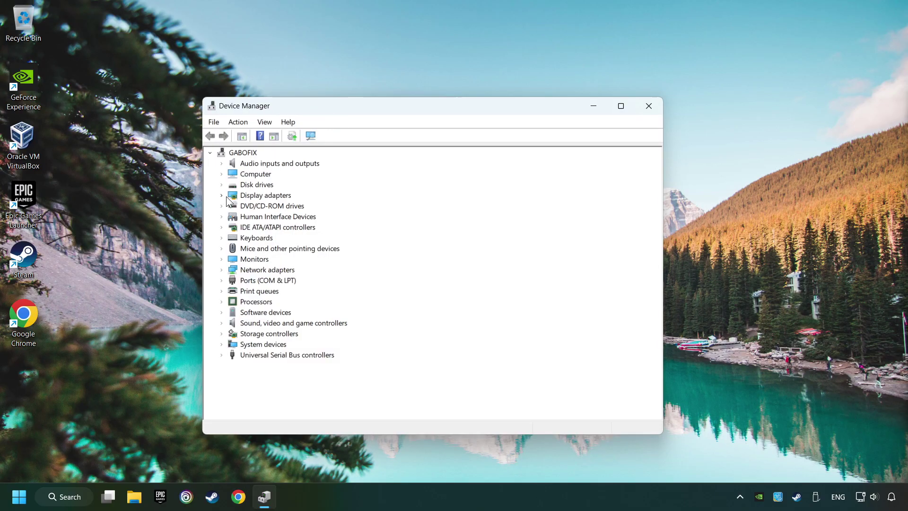
{"action": "left_click", "coordinate": [222, 195]}
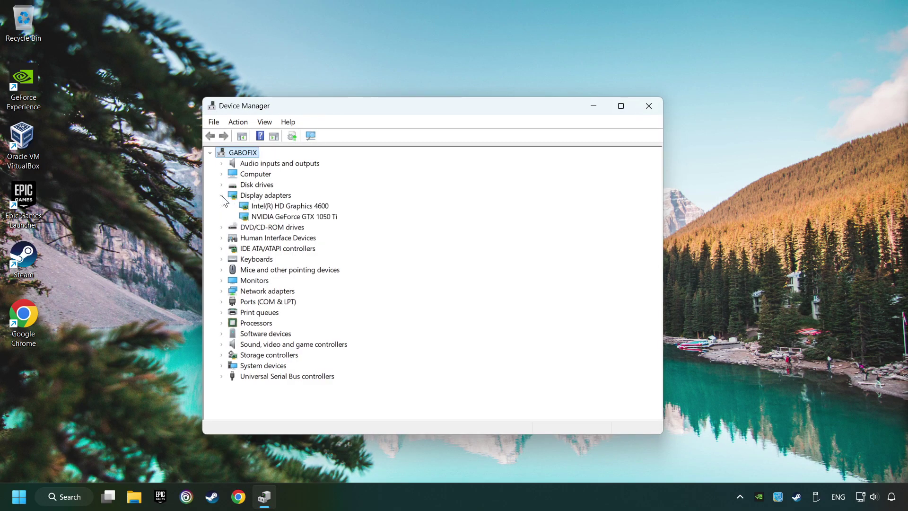
Run an automatic driver update search for the GeForce GTX 1050 Ti and close the result.
{"action": "left_click", "coordinate": [276, 216]}
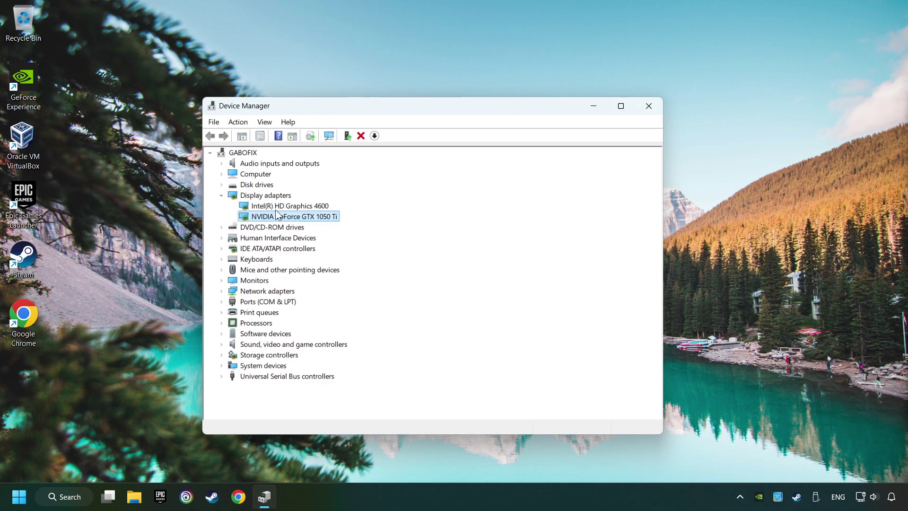
{"action": "right_click", "coordinate": [294, 217]}
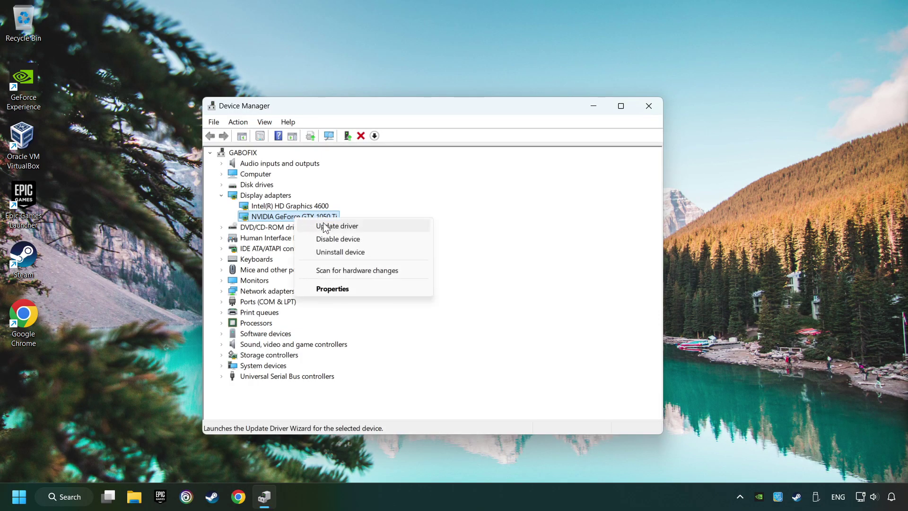
{"action": "left_click", "coordinate": [374, 226]}
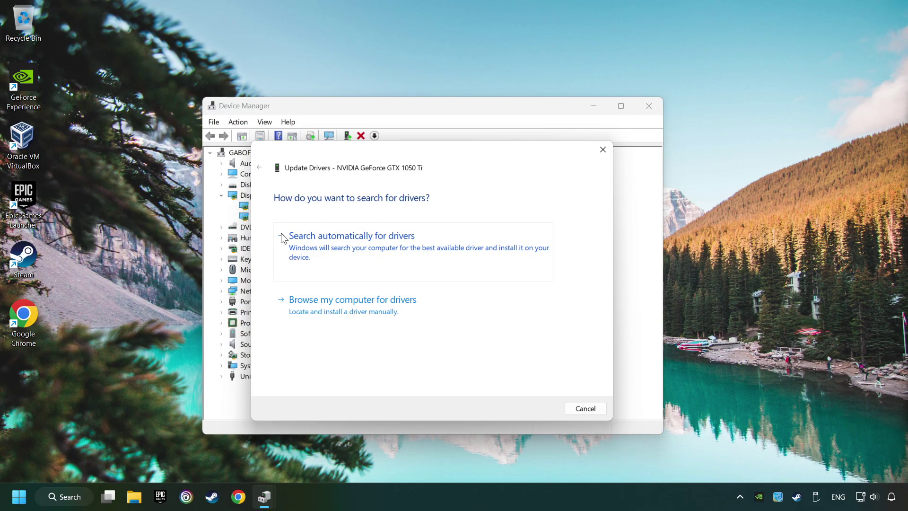
{"action": "left_click", "coordinate": [380, 240]}
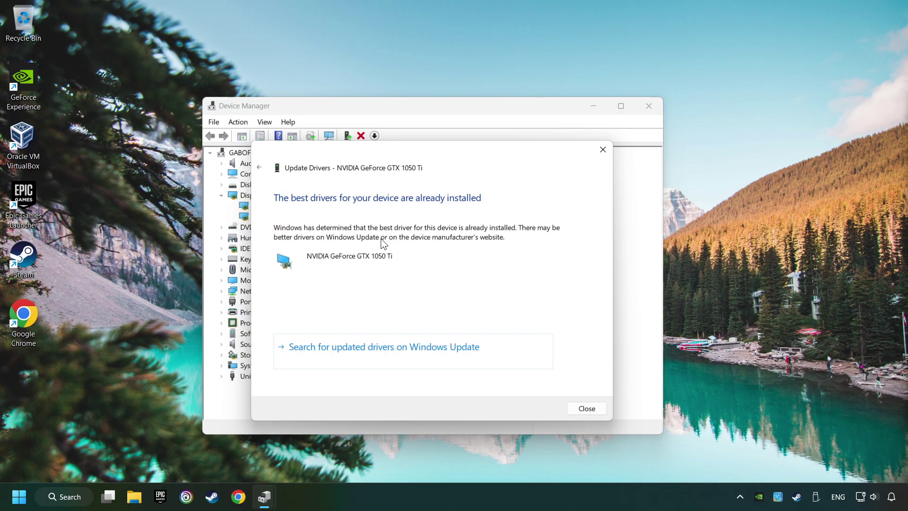
{"action": "left_click", "coordinate": [587, 408]}
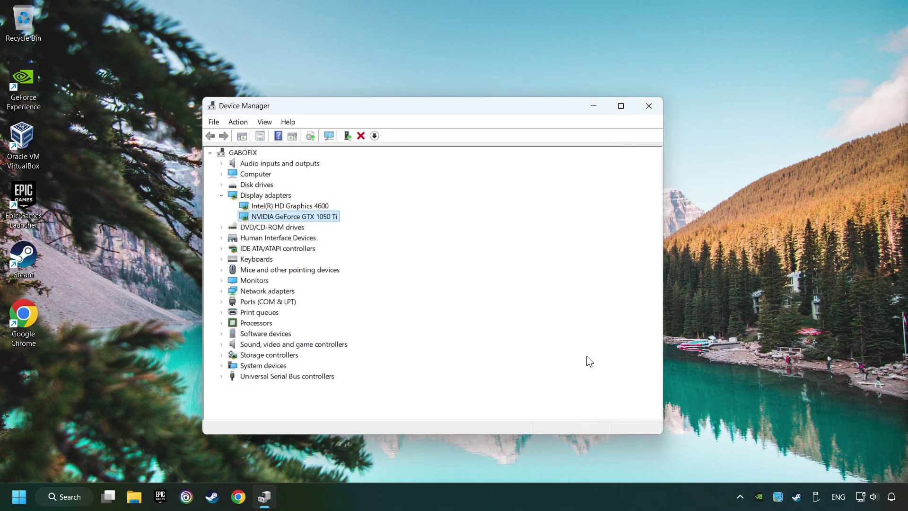
Search 'nvidia geforce driver download' in Chrome and reach NVIDIA's Official GeForce Drivers page.
{"action": "left_click", "coordinate": [649, 111]}
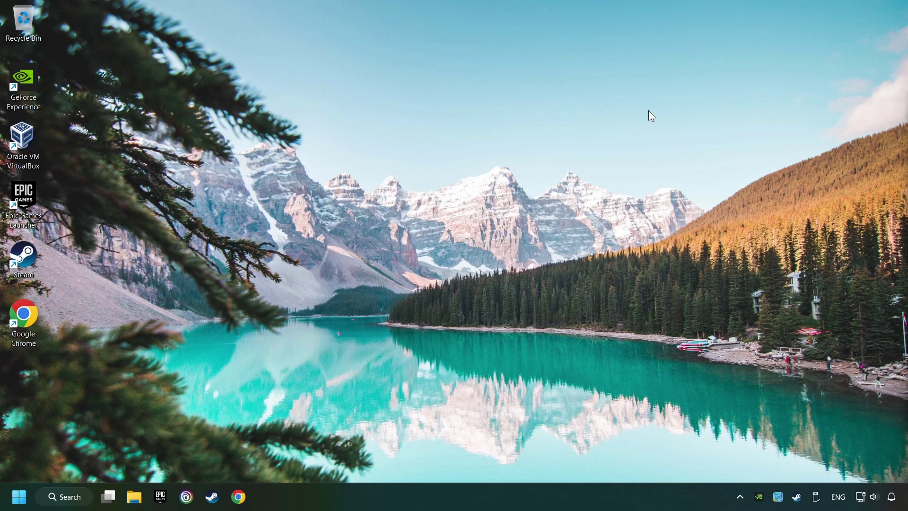
{"action": "left_click", "coordinate": [242, 501]}
{"action": "type", "text": "nvi"}
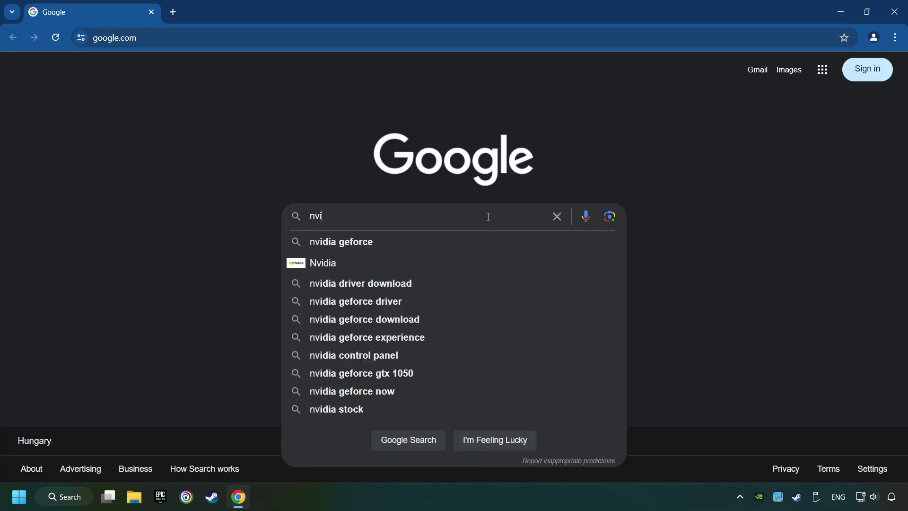
{"action": "type", "text": "dia gefor"}
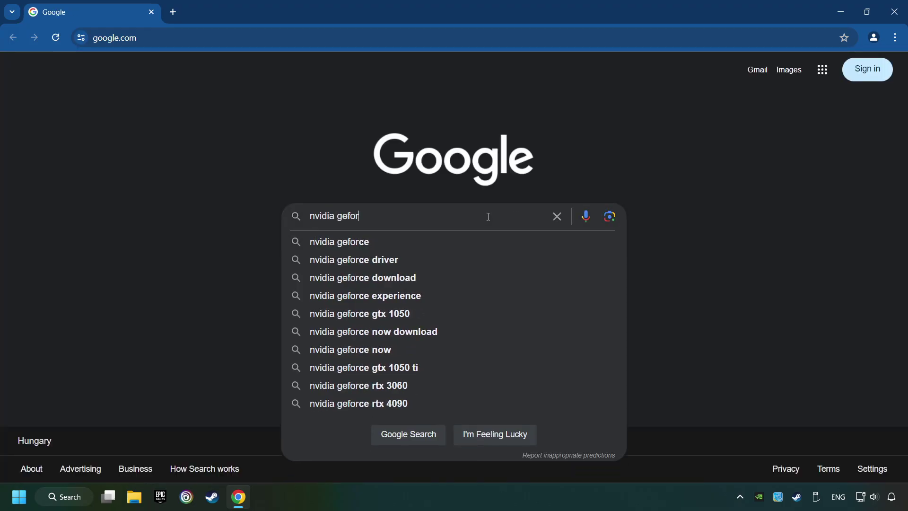
{"action": "type", "text": "ce driver down"}
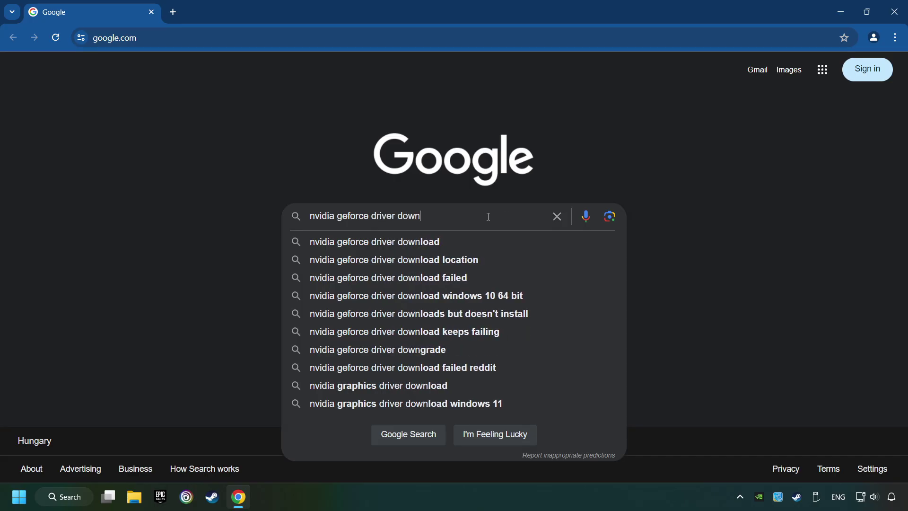
{"action": "type", "text": "load"}
{"action": "key", "text": "Return"}
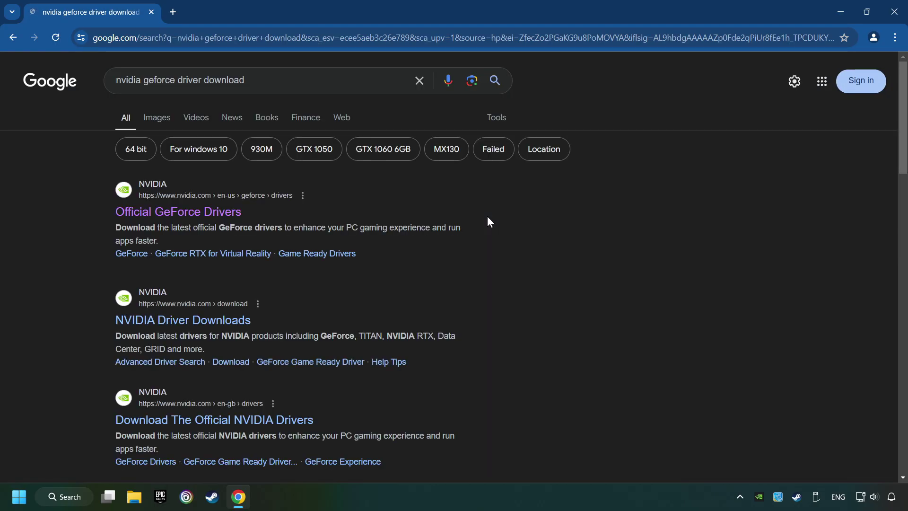
{"action": "left_click", "coordinate": [190, 212]}
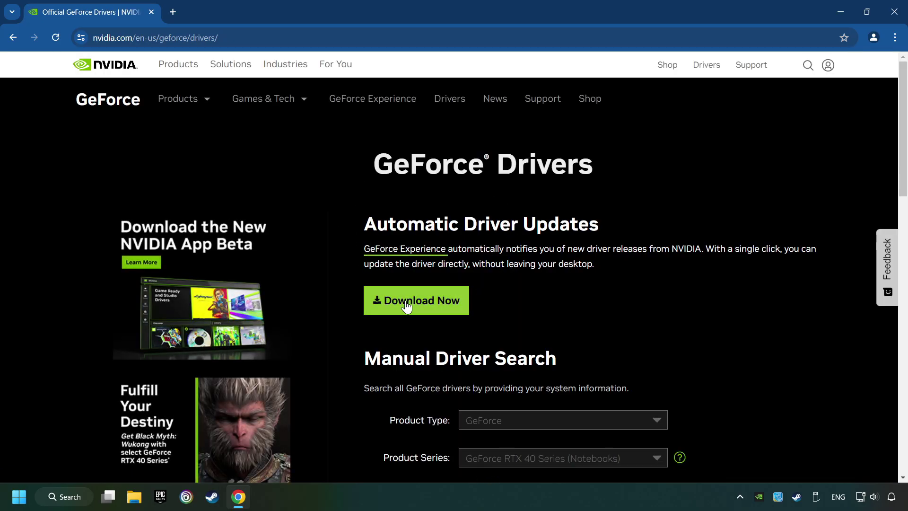
Download the GeForce Experience installer and launch the downloaded exe.
{"action": "left_click", "coordinate": [432, 313]}
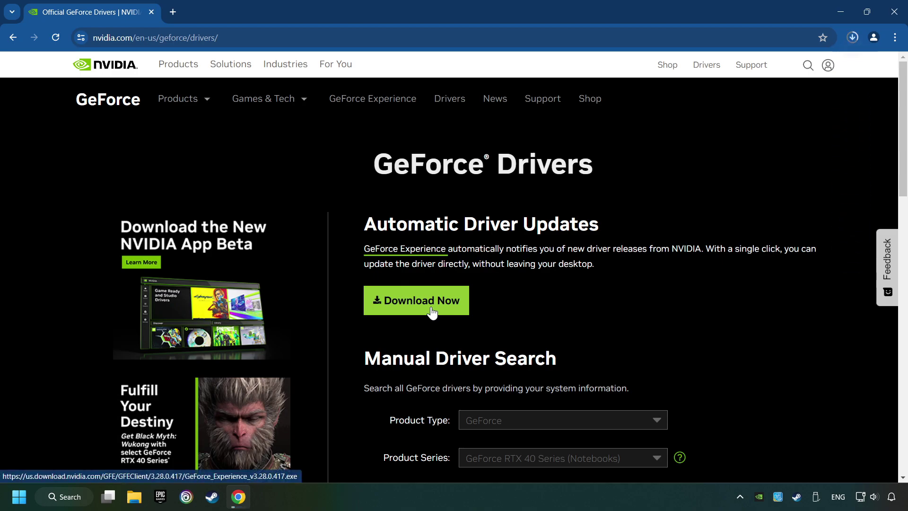
{"action": "left_click", "coordinate": [853, 38]}
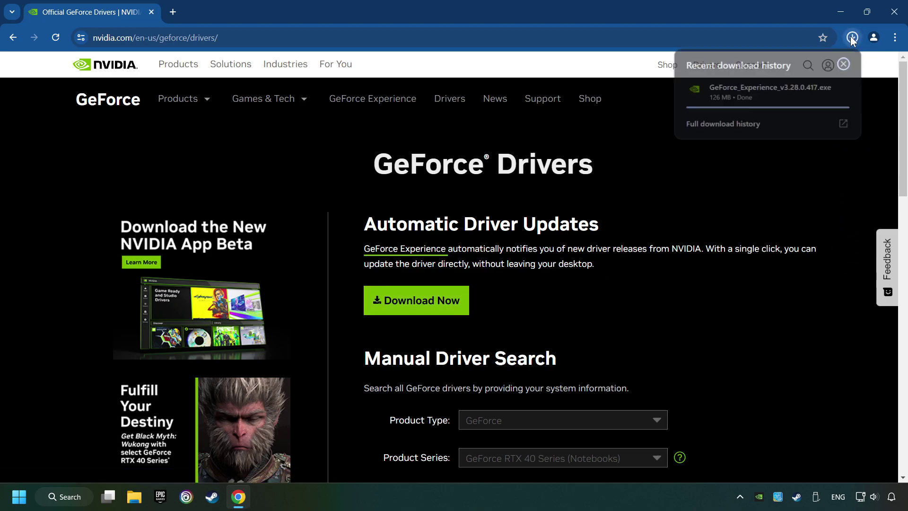
{"action": "left_click", "coordinate": [772, 92]}
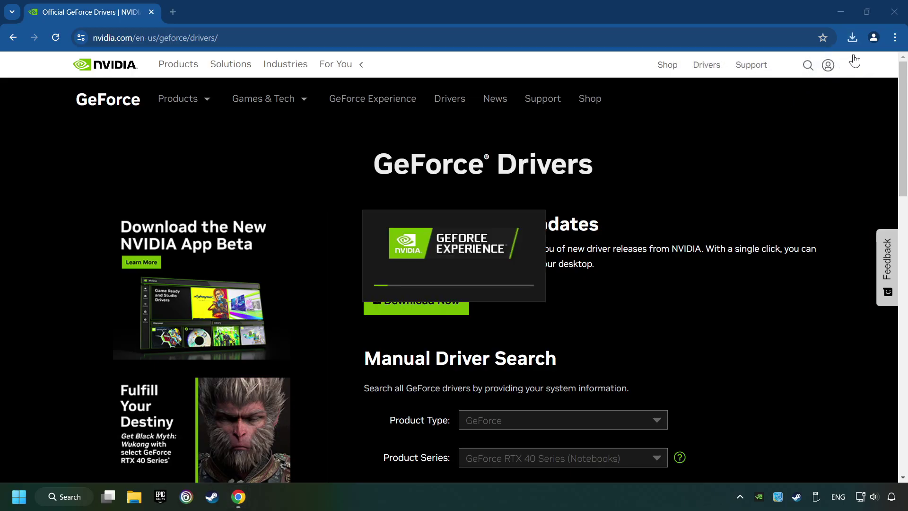
{"action": "left_click", "coordinate": [894, 11]}
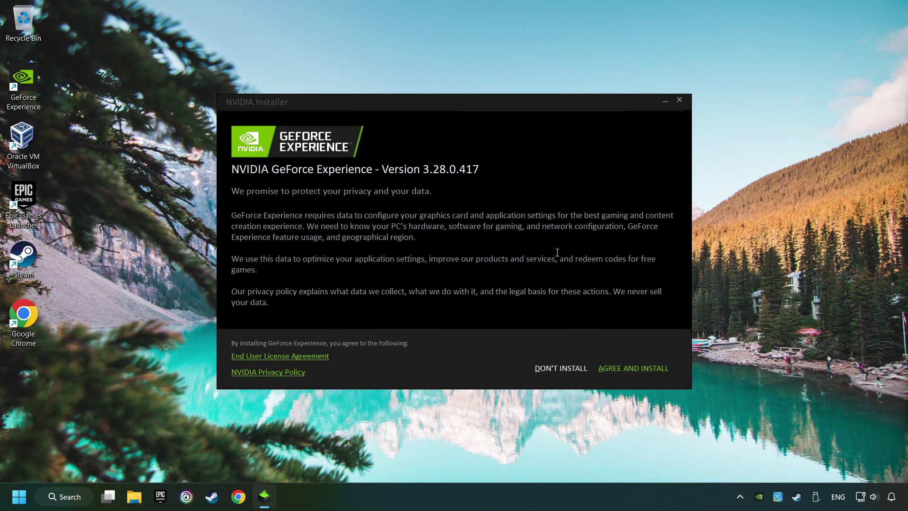
Agree to the license terms and install GeForce Experience.
{"action": "left_click", "coordinate": [646, 369]}
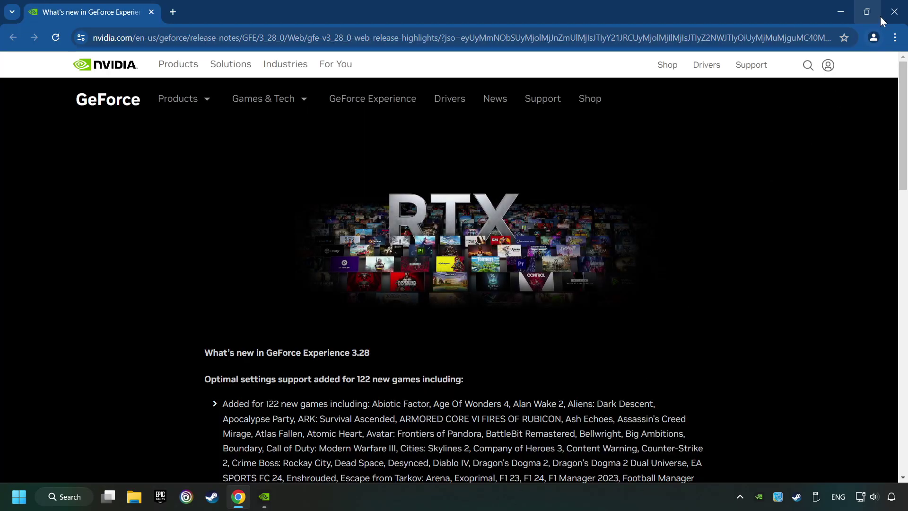
Check for driver updates in GeForce Experience, confirm Game Ready Driver 560.70 is current, and close it.
{"action": "left_click", "coordinate": [895, 12]}
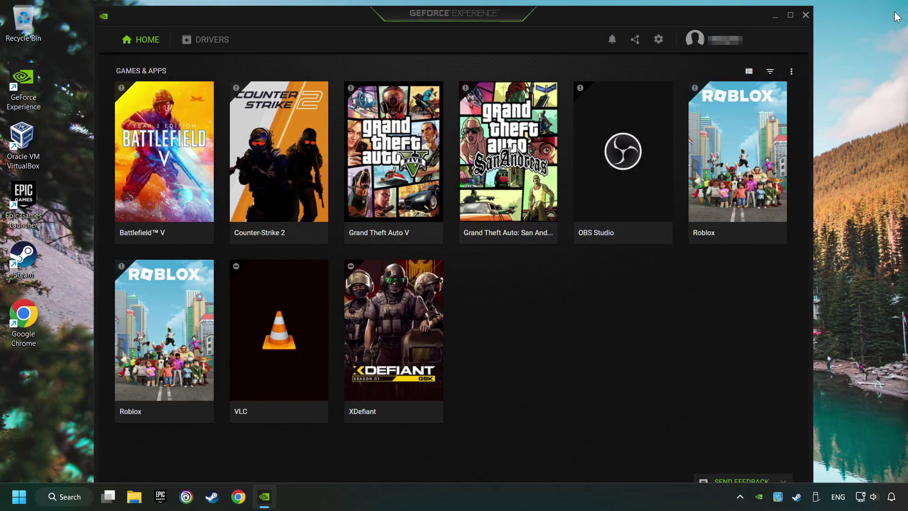
{"action": "left_click", "coordinate": [207, 43]}
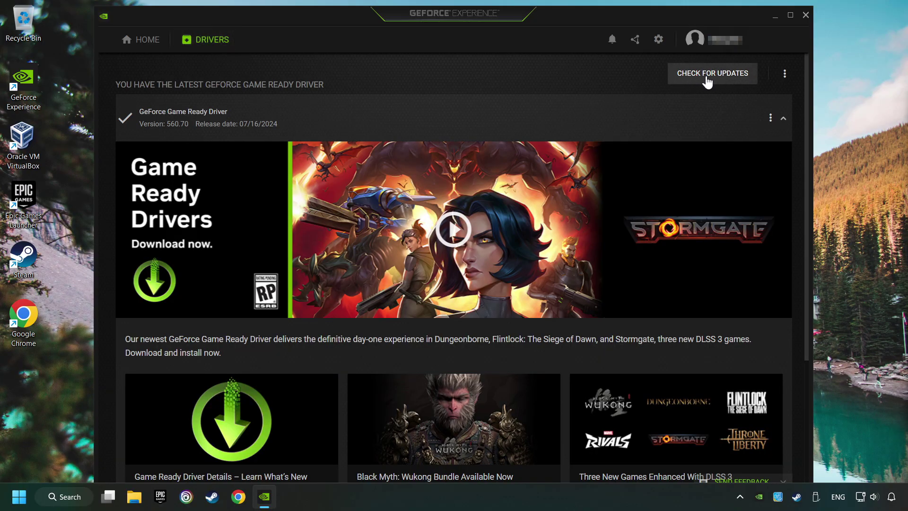
{"action": "left_click", "coordinate": [724, 81]}
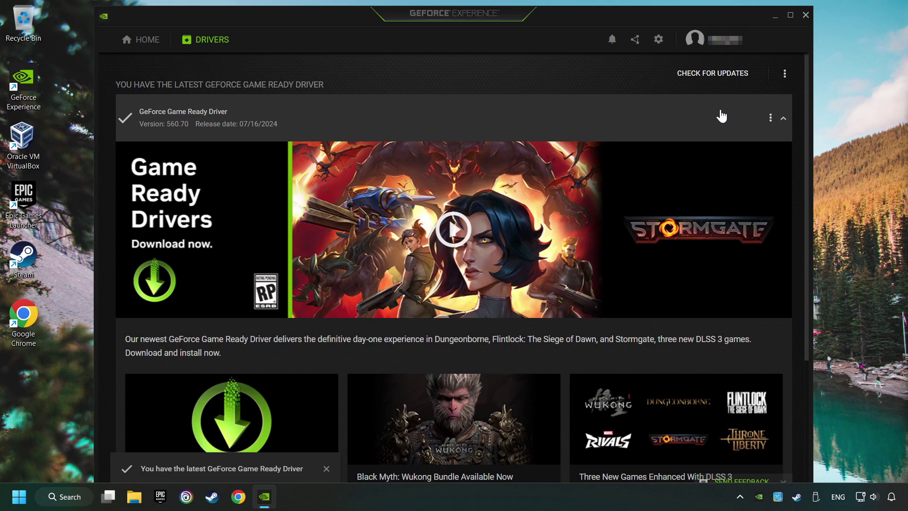
{"action": "left_click", "coordinate": [807, 12]}
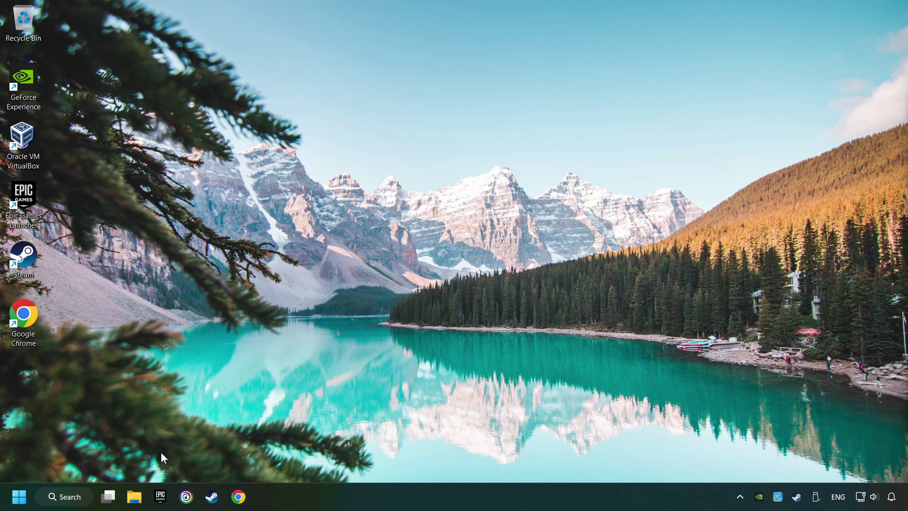
Reach the Graphics settings page via search, cancelling the add-program file picker.
{"action": "left_click", "coordinate": [88, 500]}
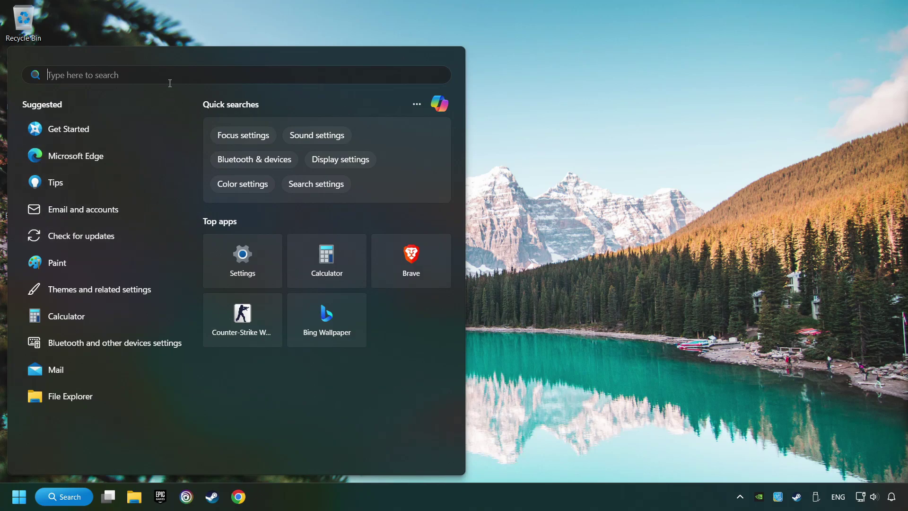
{"action": "type", "text": "graphics"}
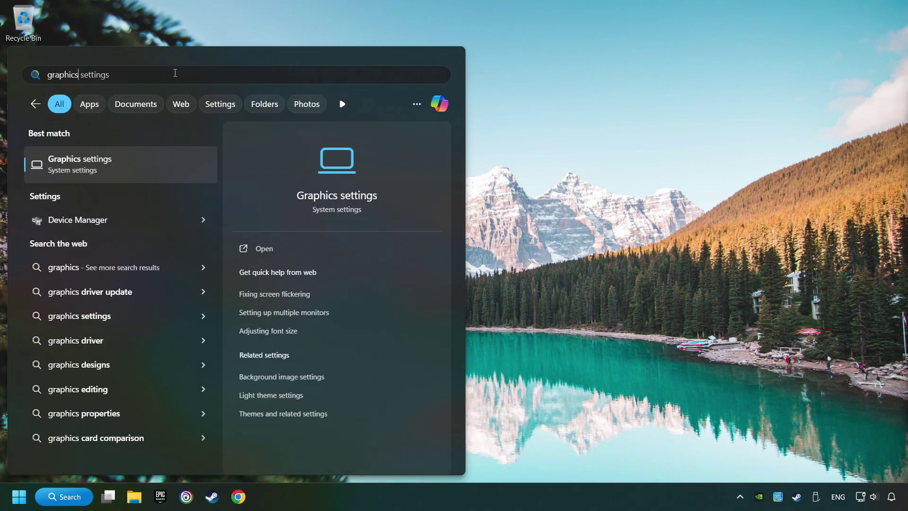
{"action": "type", "text": " settings"}
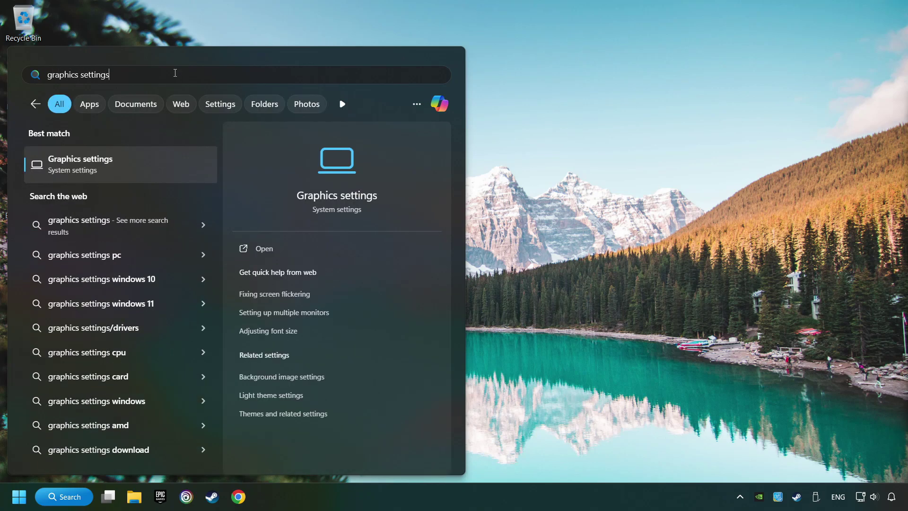
{"action": "left_click", "coordinate": [167, 165]}
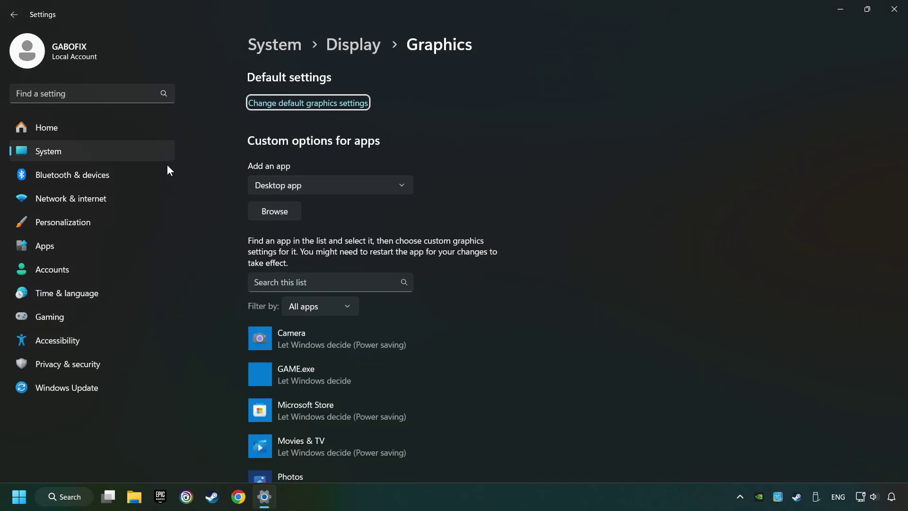
{"action": "scroll", "coordinate": [221, 198], "scroll_direction": "down", "scroll_amount": 3}
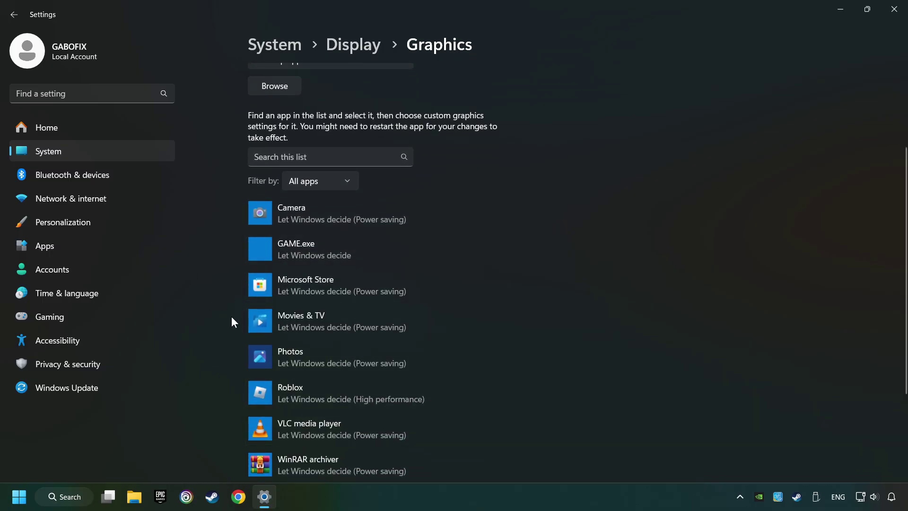
{"action": "scroll", "coordinate": [220, 290], "scroll_direction": "up", "scroll_amount": 3}
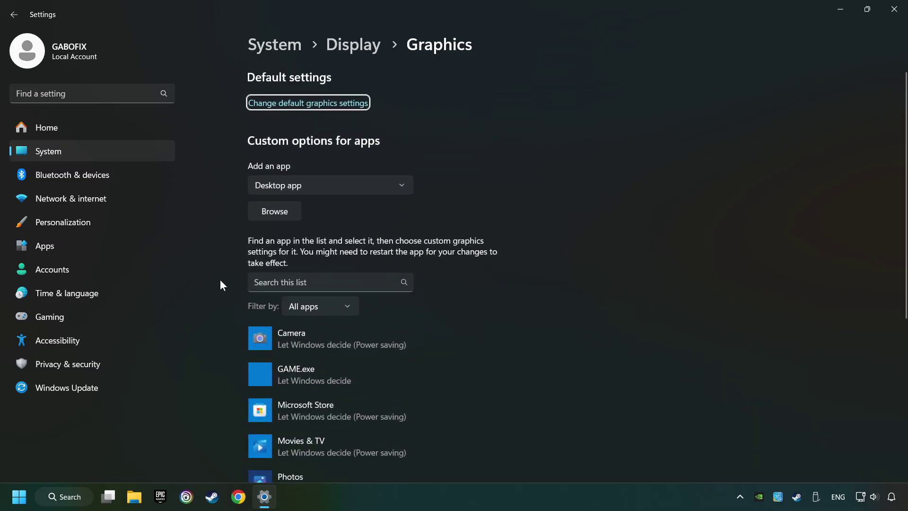
{"action": "left_click", "coordinate": [280, 212]}
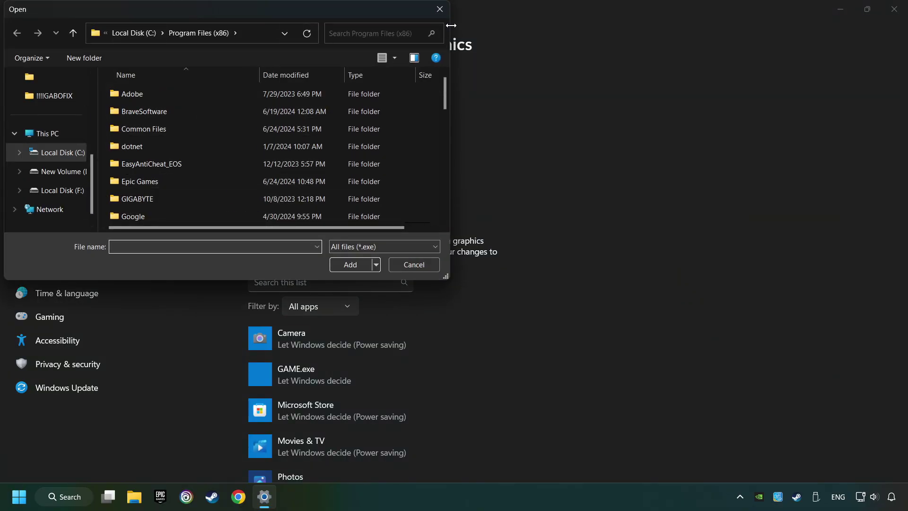
{"action": "left_click", "coordinate": [443, 9]}
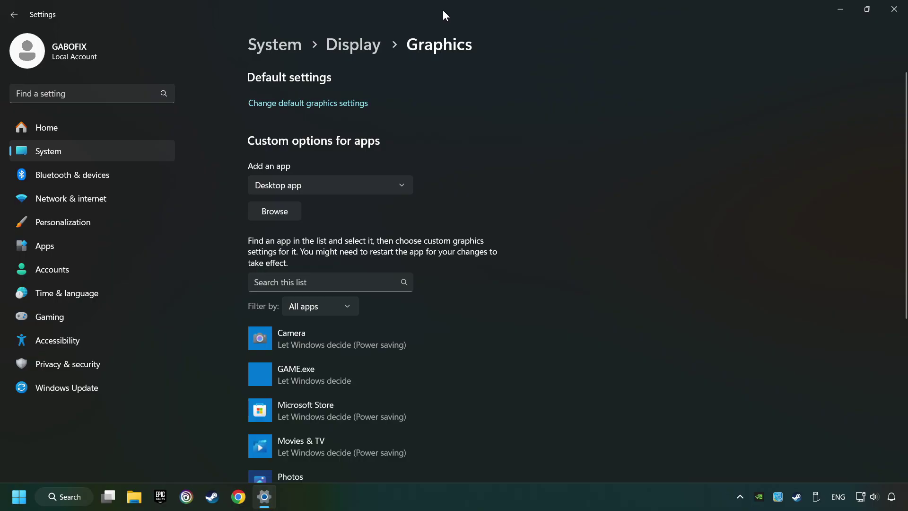
{"action": "scroll", "coordinate": [463, 162], "scroll_direction": "down", "scroll_amount": 3}
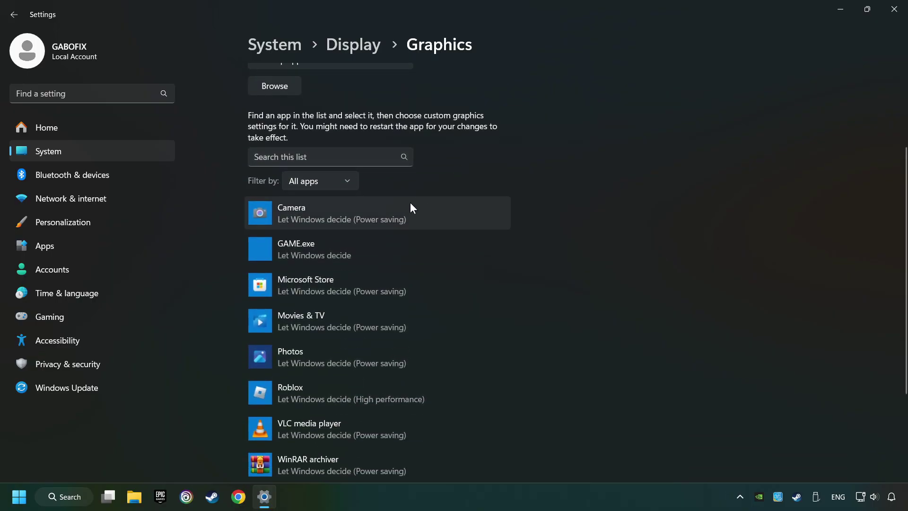
Set GAME.exe's graphics preference to High performance (GTX 1050 Ti), save it and close Settings.
{"action": "left_click", "coordinate": [311, 246]}
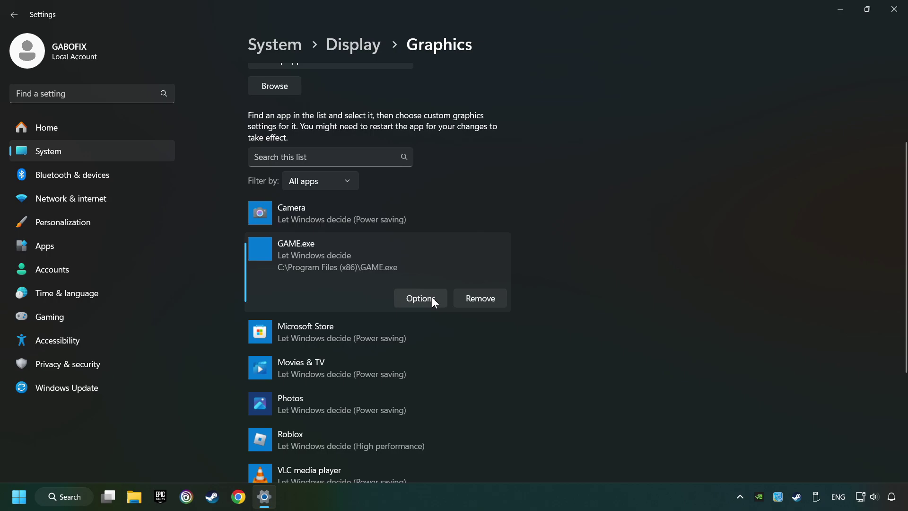
{"action": "left_click", "coordinate": [420, 298]}
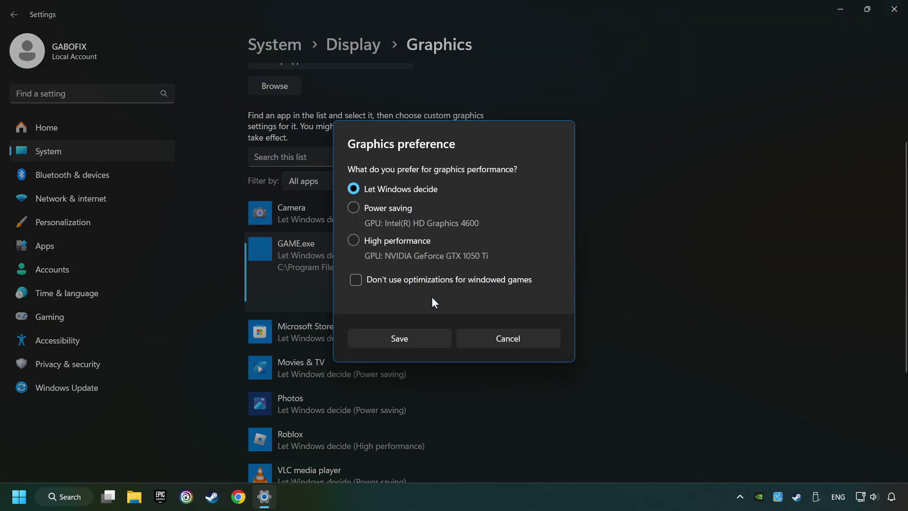
{"action": "left_click", "coordinate": [354, 240]}
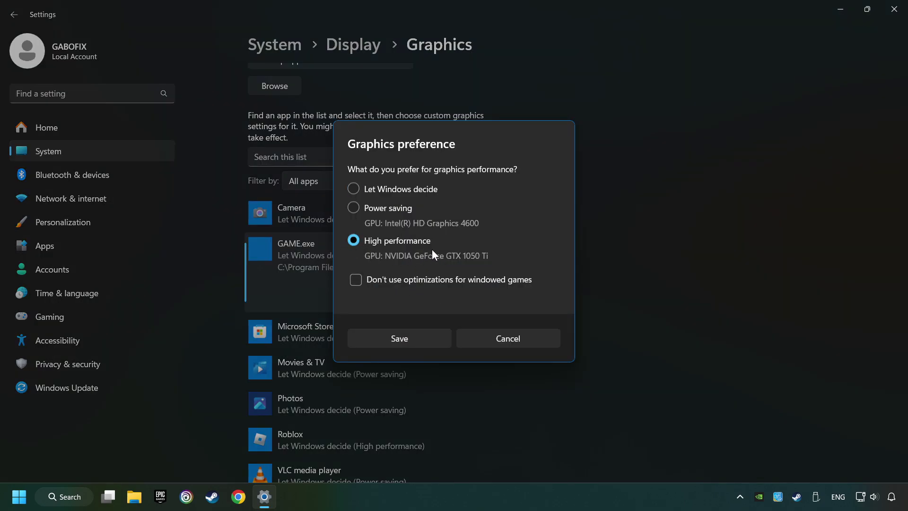
{"action": "left_click", "coordinate": [415, 339]}
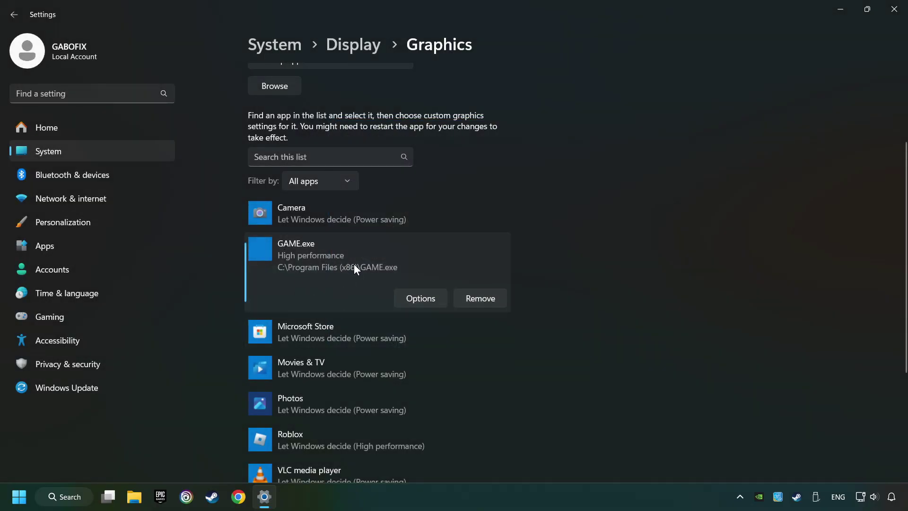
{"action": "left_click", "coordinate": [886, 13]}
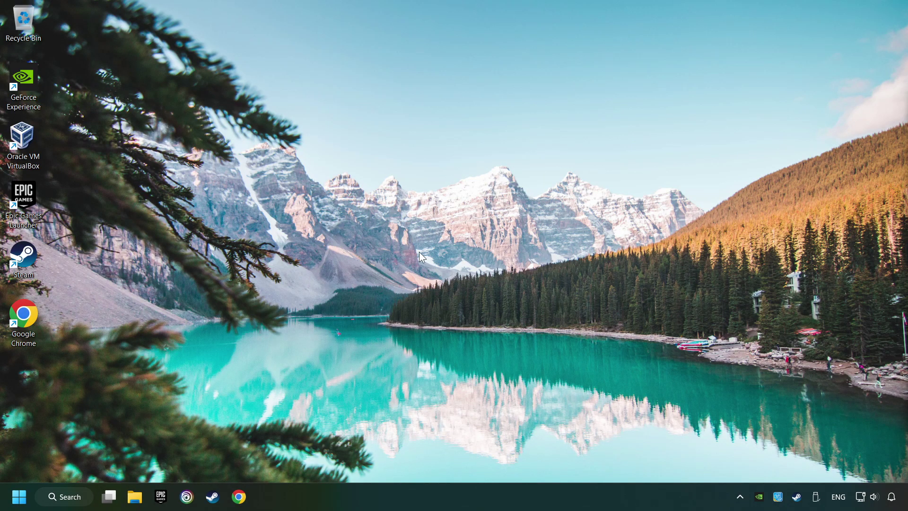
Launch NVIDIA Control Panel from the desktop's classic context menu.
{"action": "right_click", "coordinate": [426, 210]}
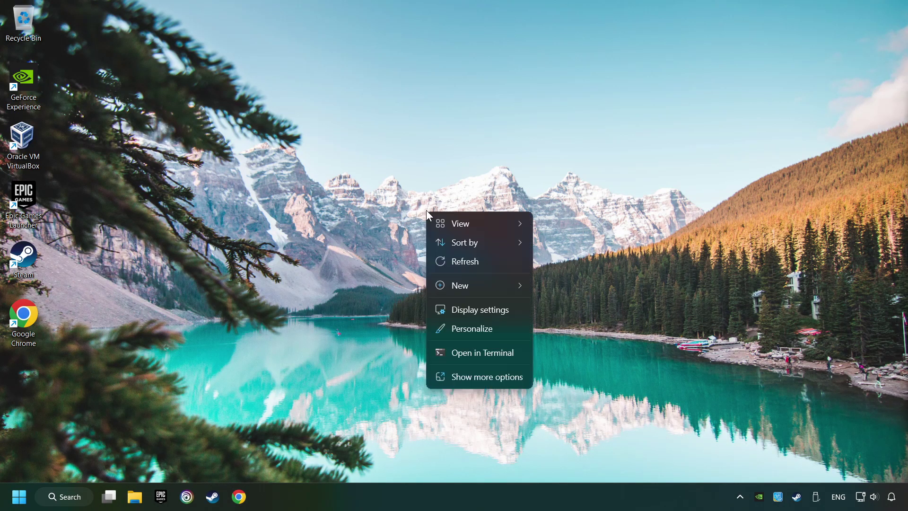
{"action": "left_click", "coordinate": [493, 377]}
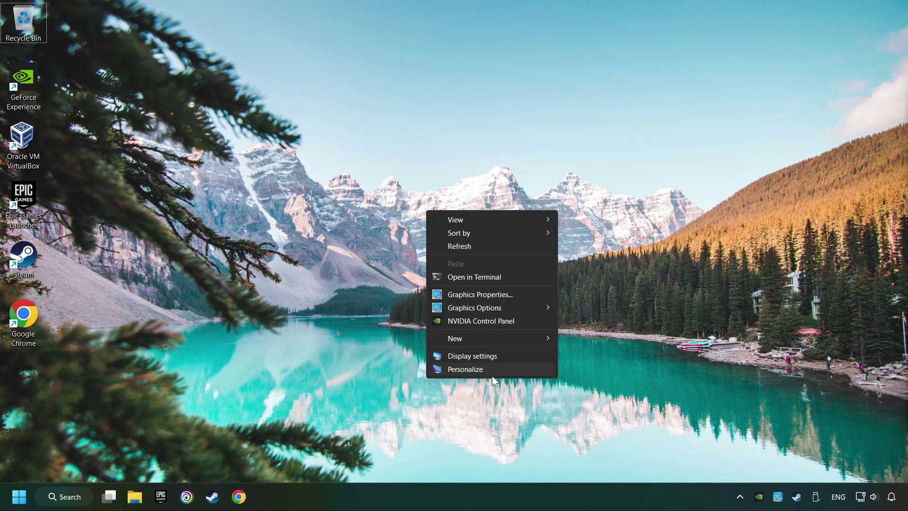
{"action": "left_click", "coordinate": [544, 322]}
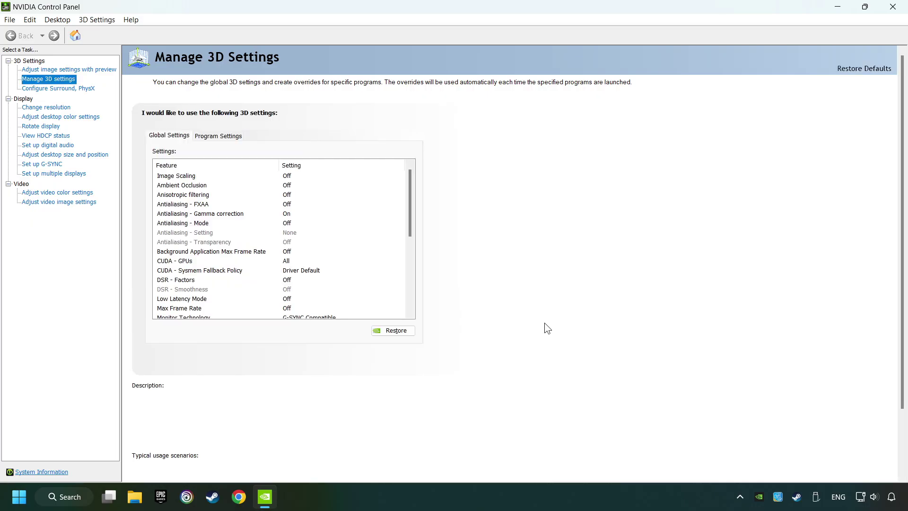
In global 3D settings use the GTX 1050 Ti for OpenGL rendering and Prefer maximum performance power mode.
{"action": "left_click", "coordinate": [35, 83]}
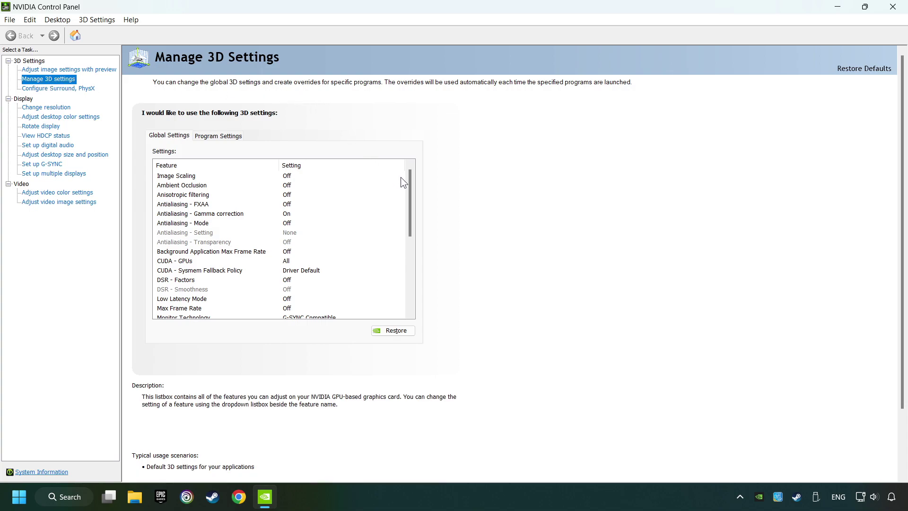
{"action": "mouse_move", "coordinate": [409, 183]}
{"action": "left_mouse_down"}
{"action": "mouse_move", "coordinate": [407, 262]}
{"action": "mouse_move", "coordinate": [404, 192]}
{"action": "mouse_move", "coordinate": [407, 232]}
{"action": "left_mouse_up"}
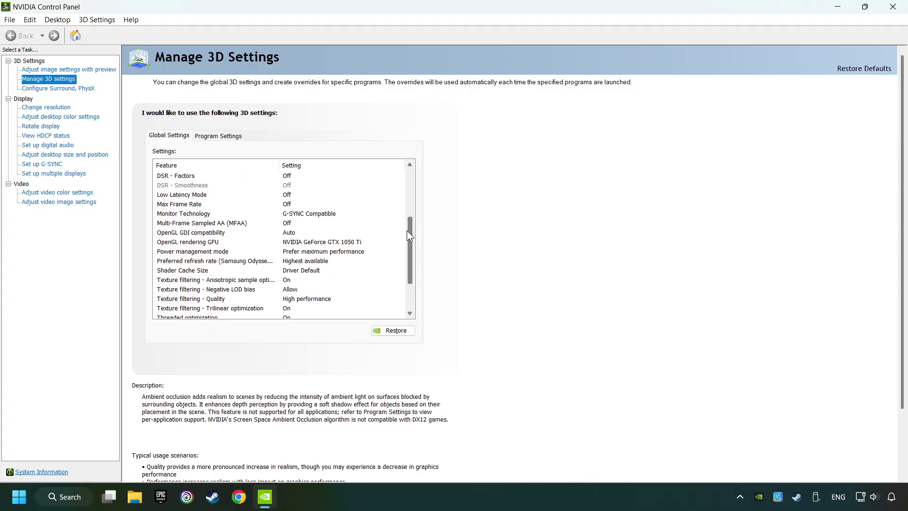
{"action": "left_click", "coordinate": [166, 243]}
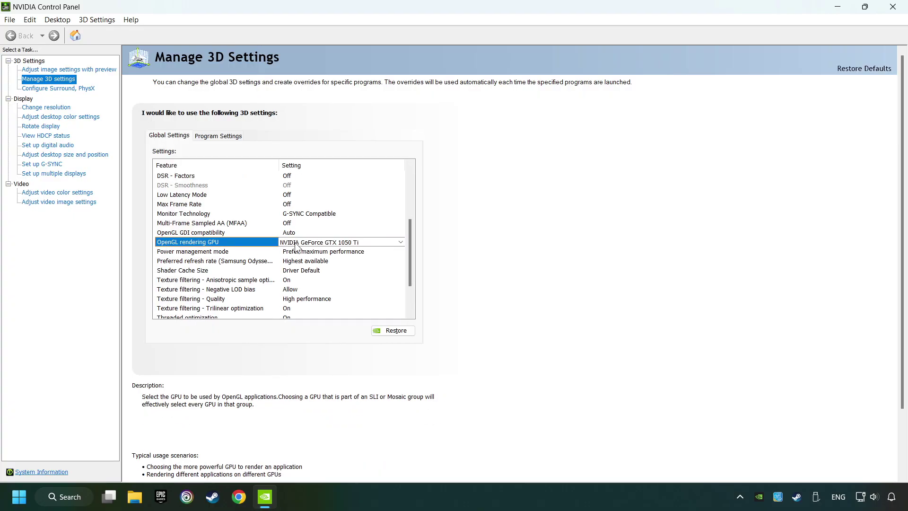
{"action": "left_click", "coordinate": [336, 242]}
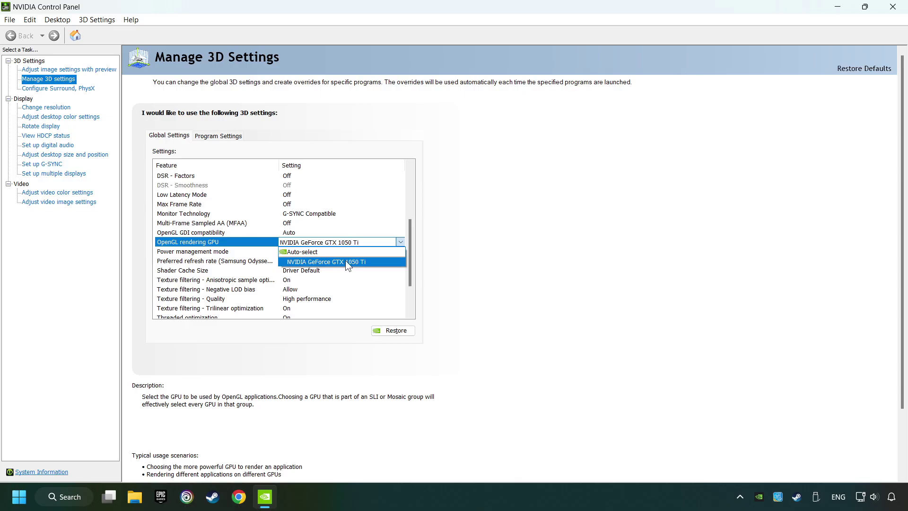
{"action": "left_click", "coordinate": [351, 260]}
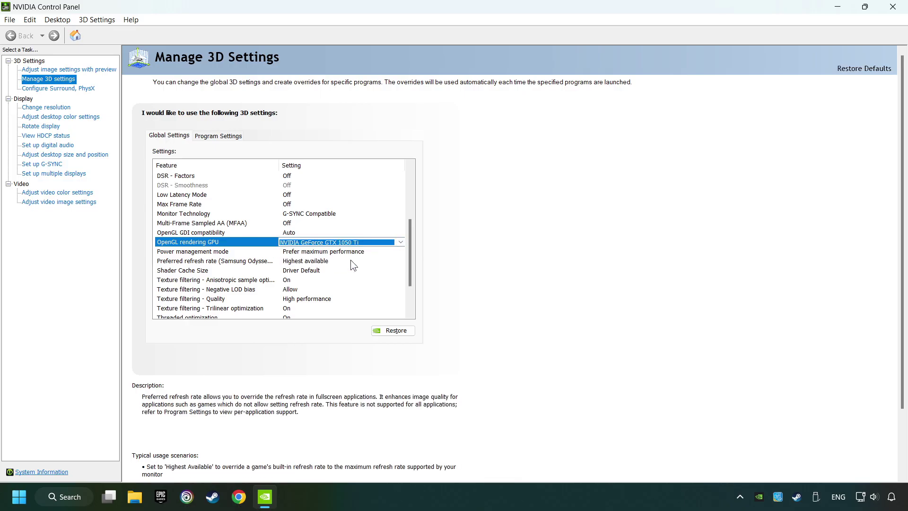
{"action": "left_click", "coordinate": [209, 252]}
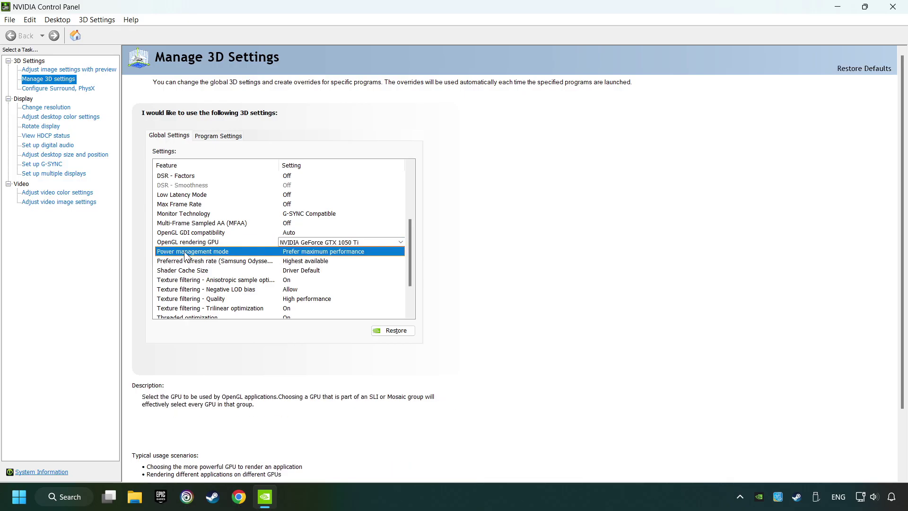
{"action": "left_click", "coordinate": [310, 252]}
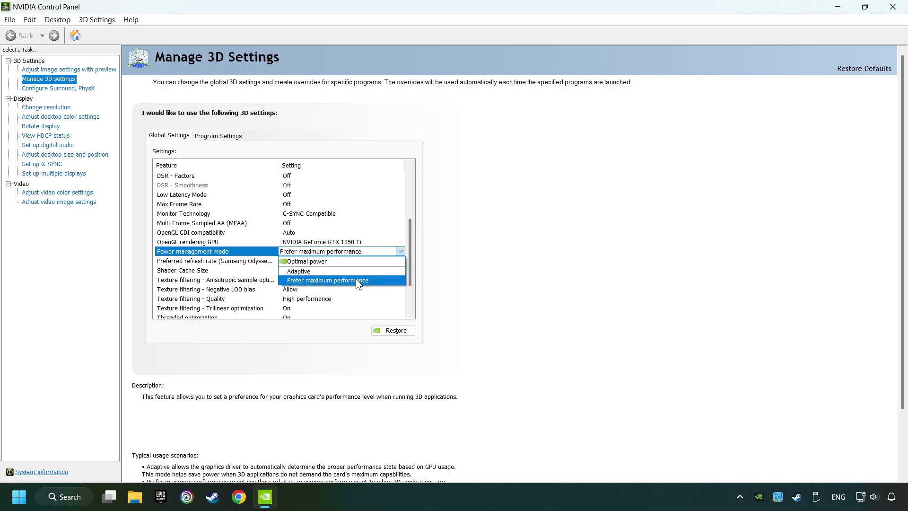
{"action": "left_click", "coordinate": [327, 279]}
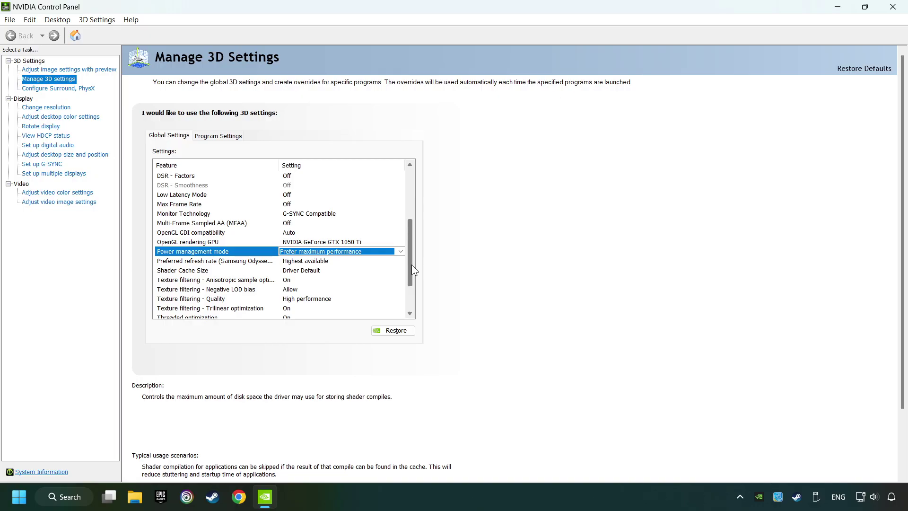
{"action": "left_click_drag", "start_coordinate": [412, 265], "coordinate": [411, 282]}
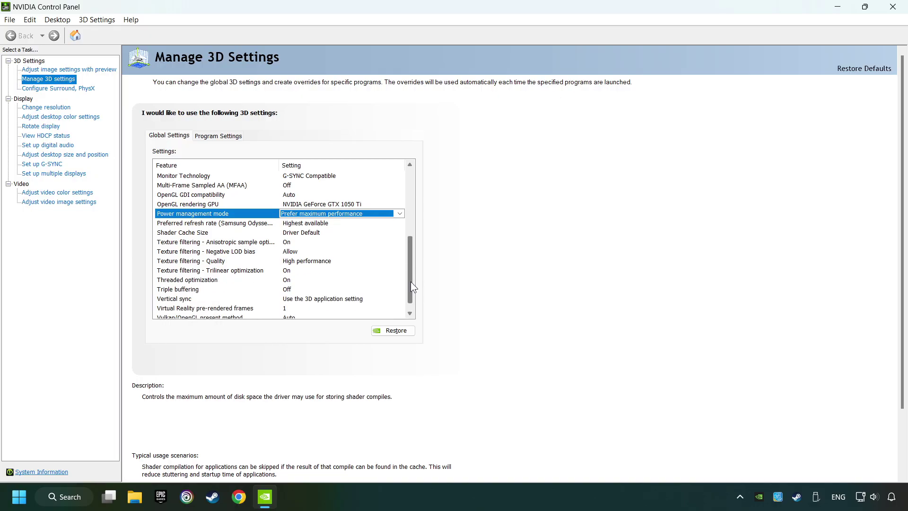
Set texture filtering quality to High performance, turn vertical sync Off, and apply the settings.
{"action": "left_click", "coordinate": [197, 262]}
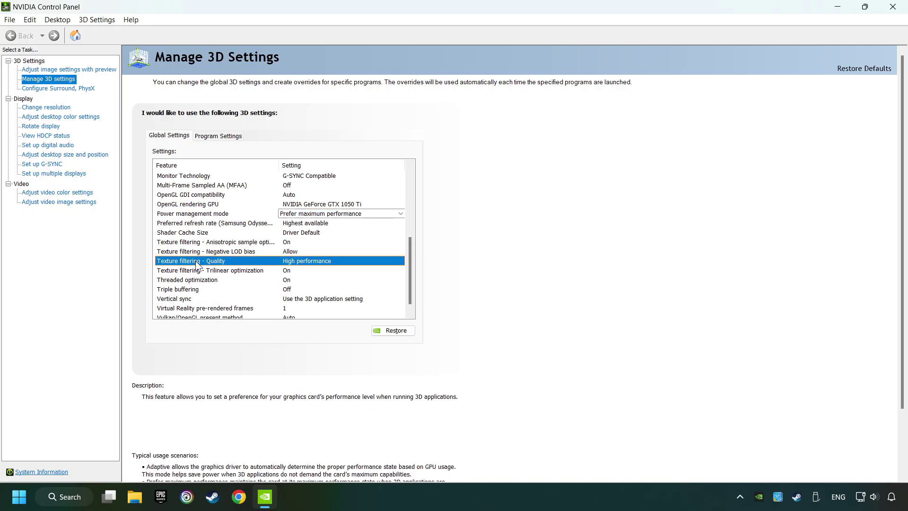
{"action": "left_click", "coordinate": [326, 261]}
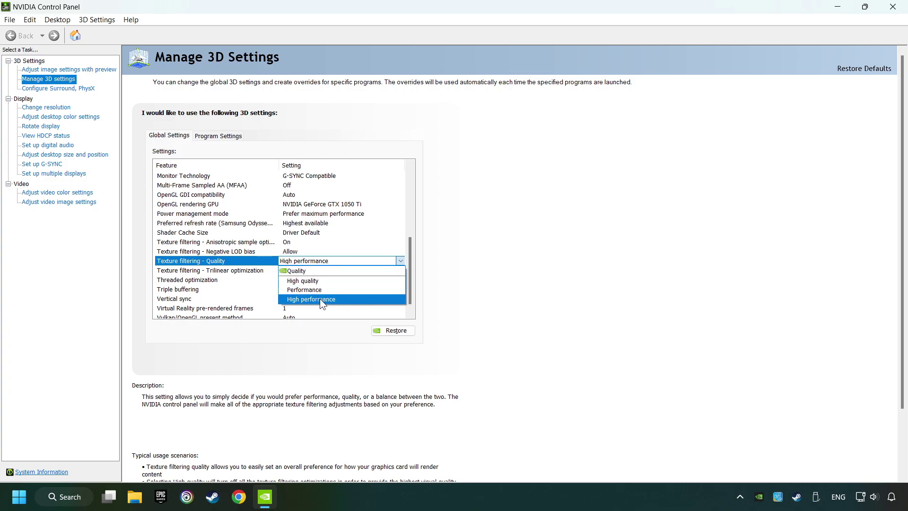
{"action": "left_click", "coordinate": [337, 299]}
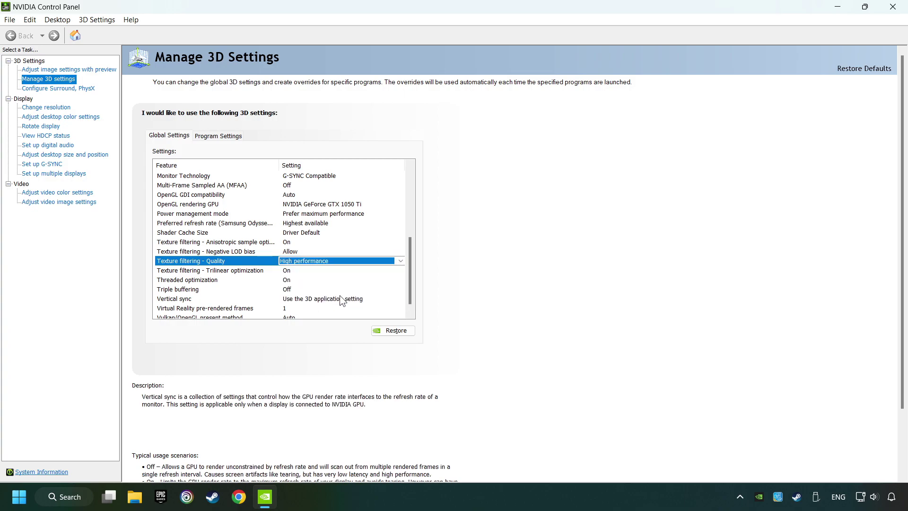
{"action": "scroll", "coordinate": [411, 263], "scroll_direction": "down", "scroll_amount": 1}
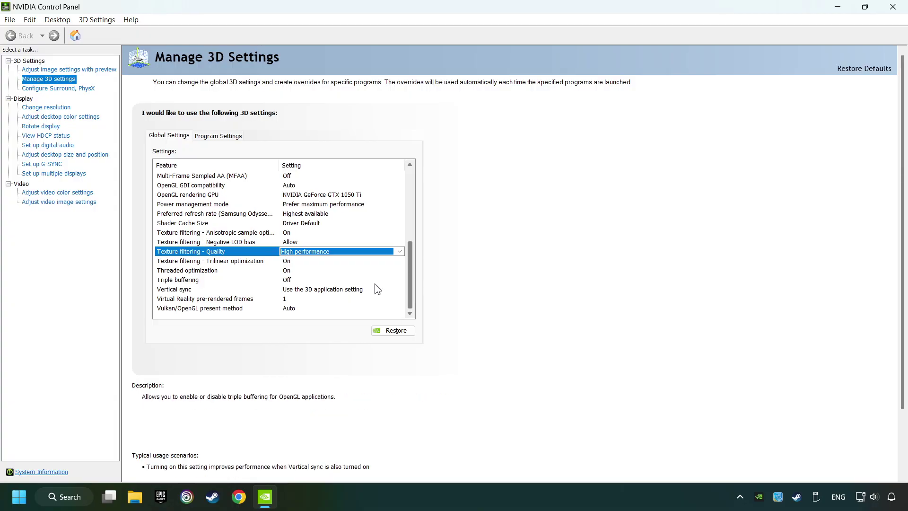
{"action": "left_click", "coordinate": [311, 289]}
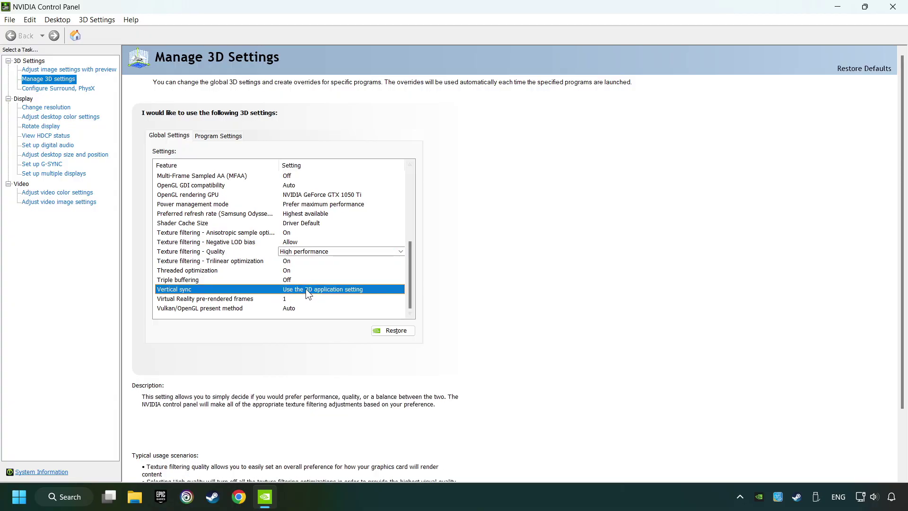
{"action": "left_click", "coordinate": [306, 290]}
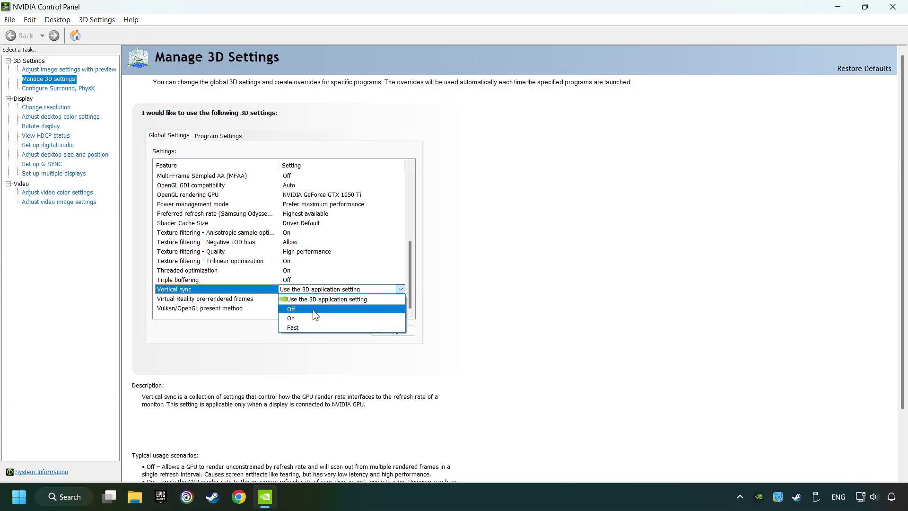
{"action": "left_click", "coordinate": [313, 309]}
{"action": "scroll", "coordinate": [273, 279], "scroll_direction": "up", "scroll_amount": 10}
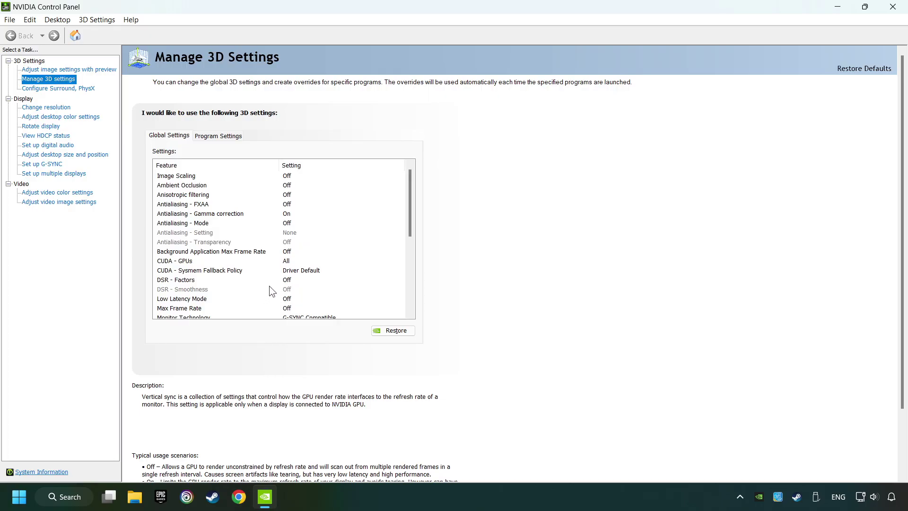
{"action": "scroll", "coordinate": [270, 285], "scroll_direction": "down", "scroll_amount": 5}
{"action": "scroll", "coordinate": [412, 241], "scroll_direction": "down", "scroll_amount": 1}
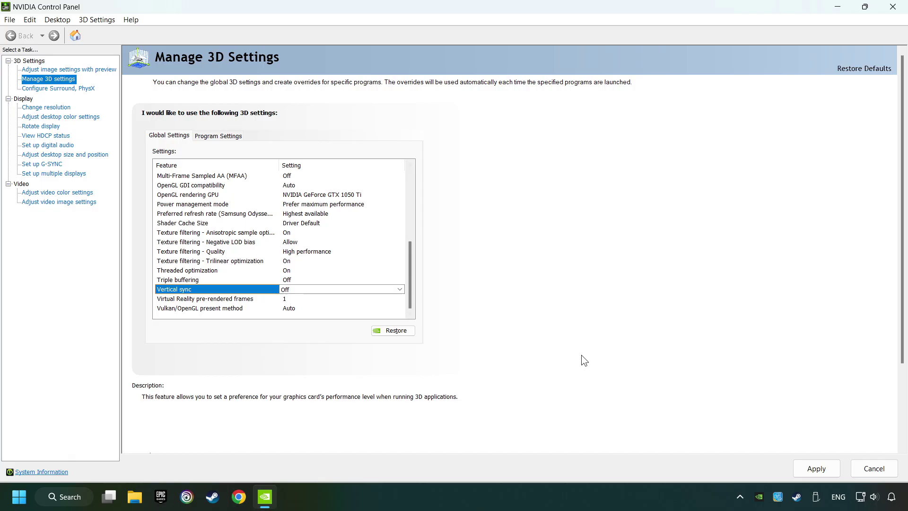
{"action": "left_click", "coordinate": [811, 465]}
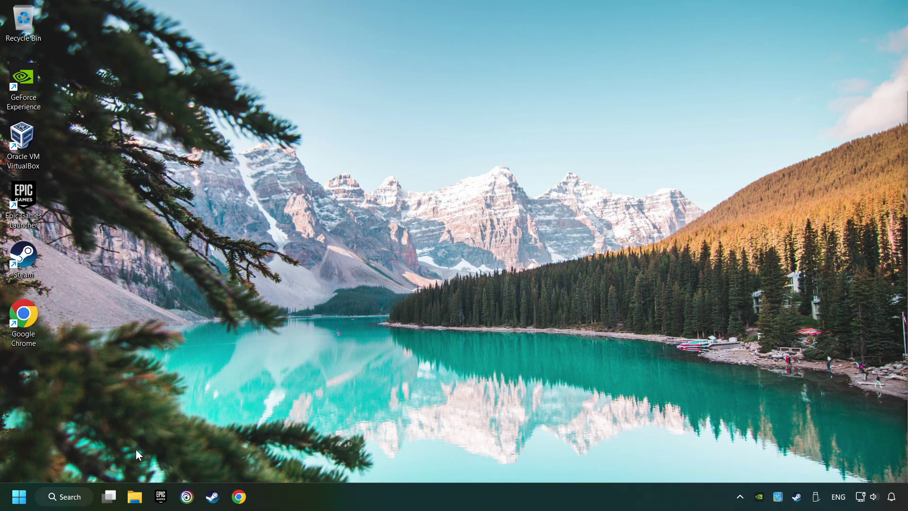
Launch System Configuration and go to the Boot advanced options.
{"action": "left_click", "coordinate": [75, 499]}
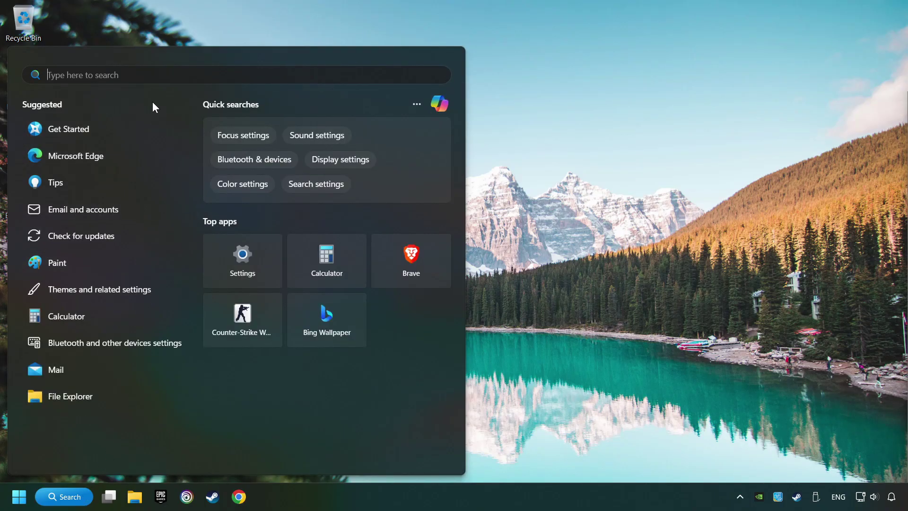
{"action": "type", "text": "msc"}
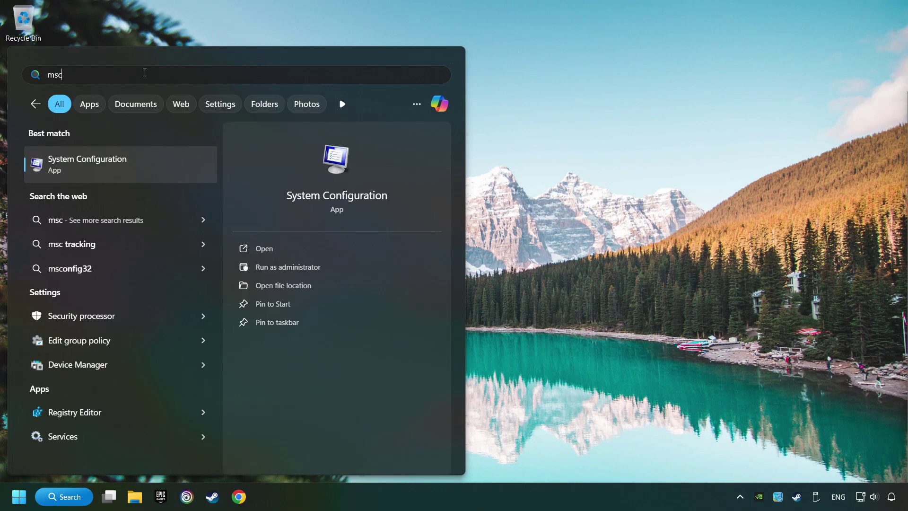
{"action": "left_click", "coordinate": [178, 162]}
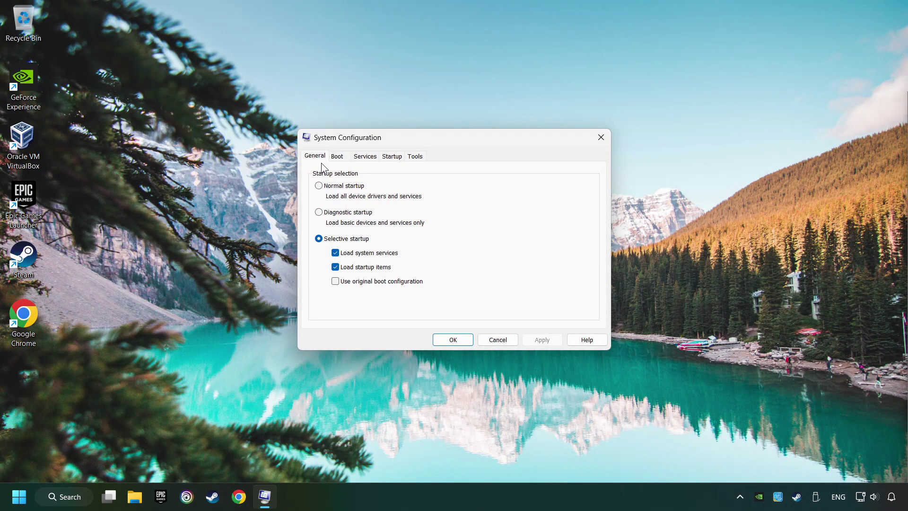
{"action": "left_click", "coordinate": [339, 159]}
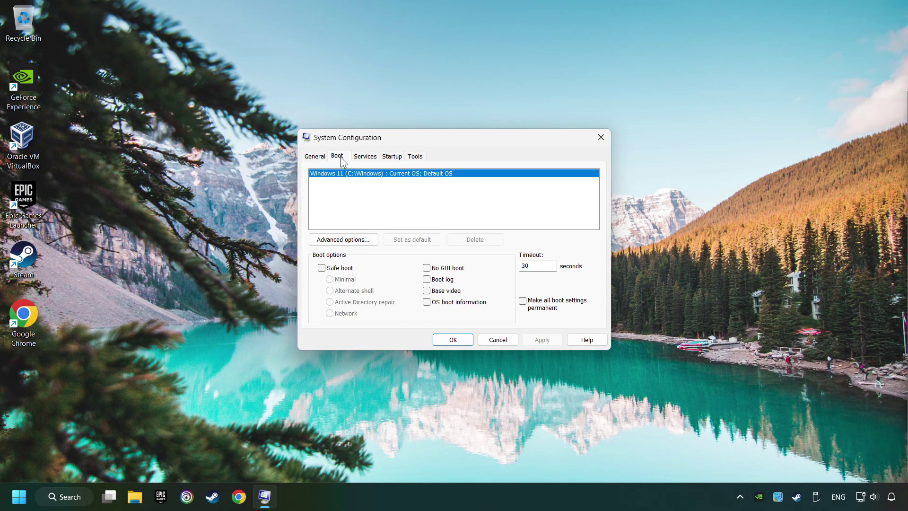
{"action": "left_click", "coordinate": [349, 239]}
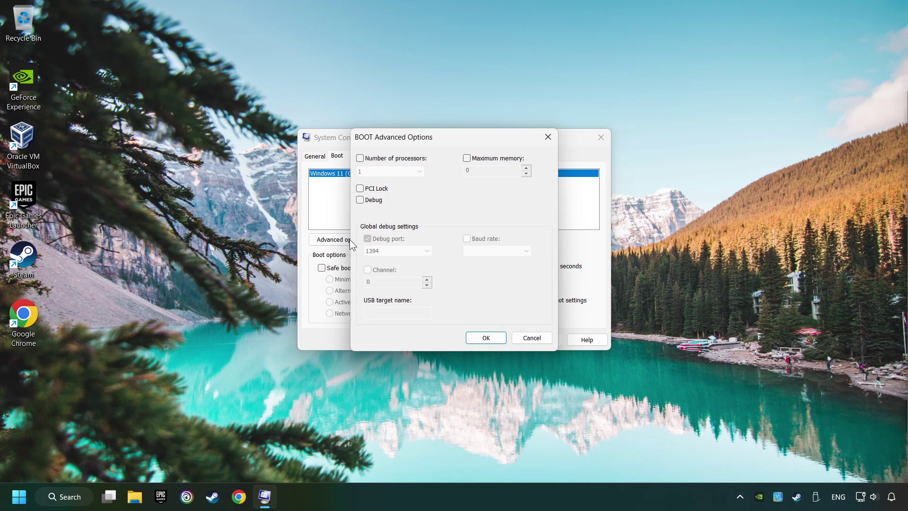
Set the number of boot processors to 8, confirm, apply and close System Configuration.
{"action": "left_click", "coordinate": [361, 158]}
{"action": "left_click", "coordinate": [385, 172]}
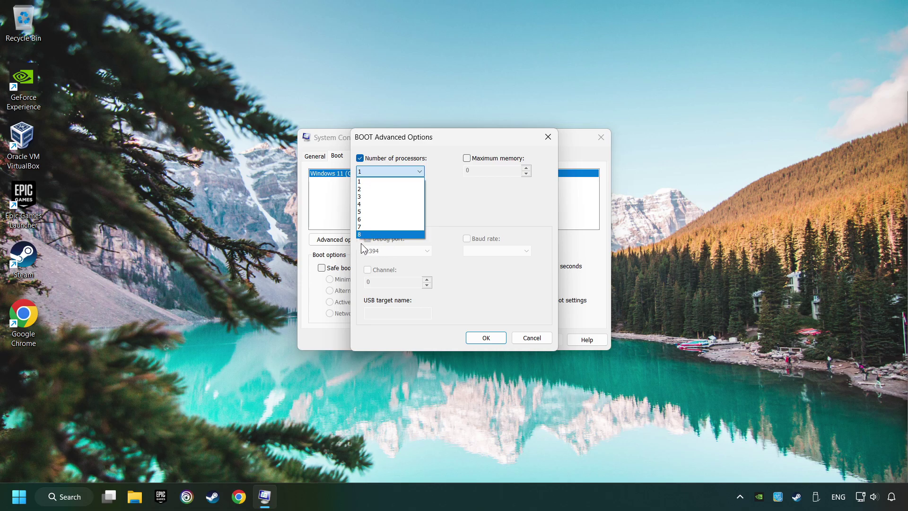
{"action": "left_click", "coordinate": [383, 235]}
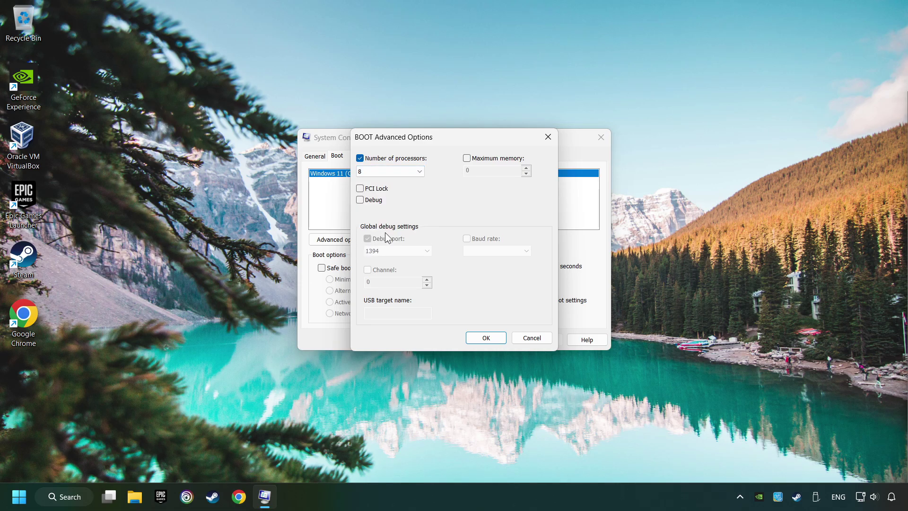
{"action": "left_click", "coordinate": [489, 338]}
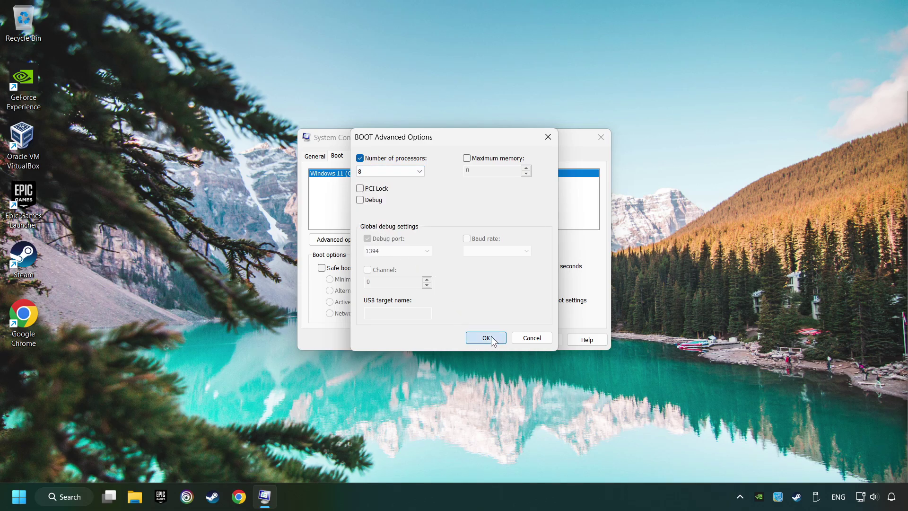
{"action": "left_click", "coordinate": [536, 340]}
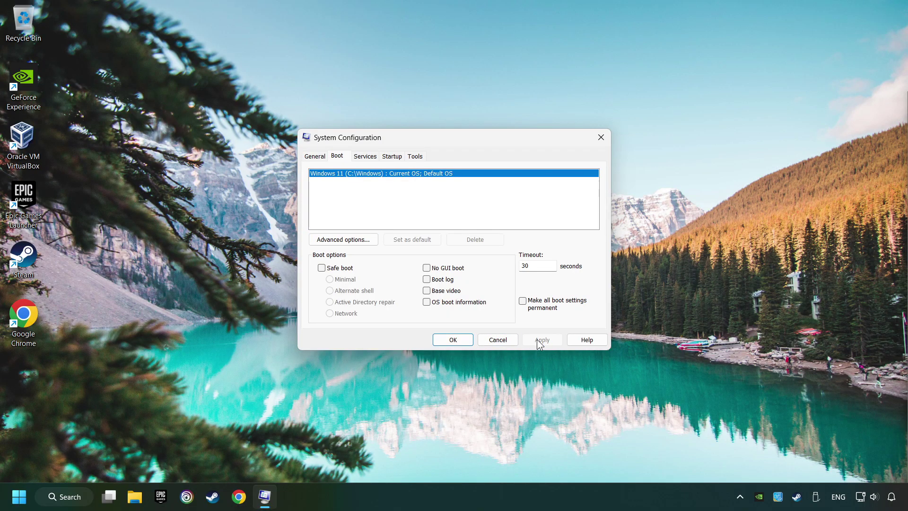
{"action": "left_click", "coordinate": [452, 340]}
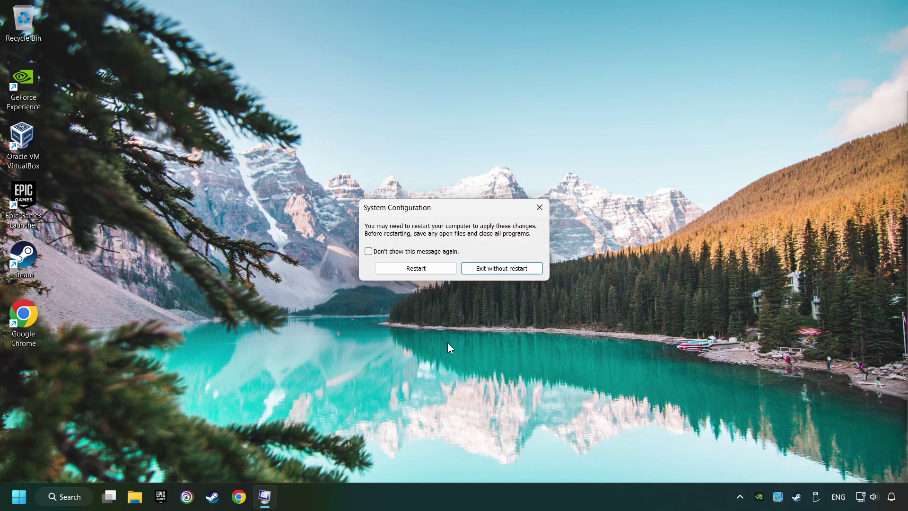
Skip the restart prompt and bring up Task Manager's Startup apps list.
{"action": "left_click", "coordinate": [516, 273]}
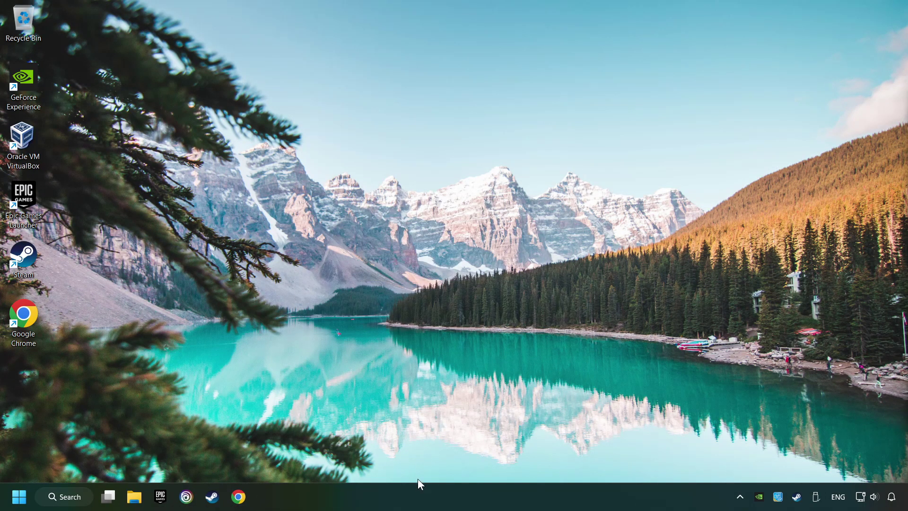
{"action": "right_click", "coordinate": [462, 494]}
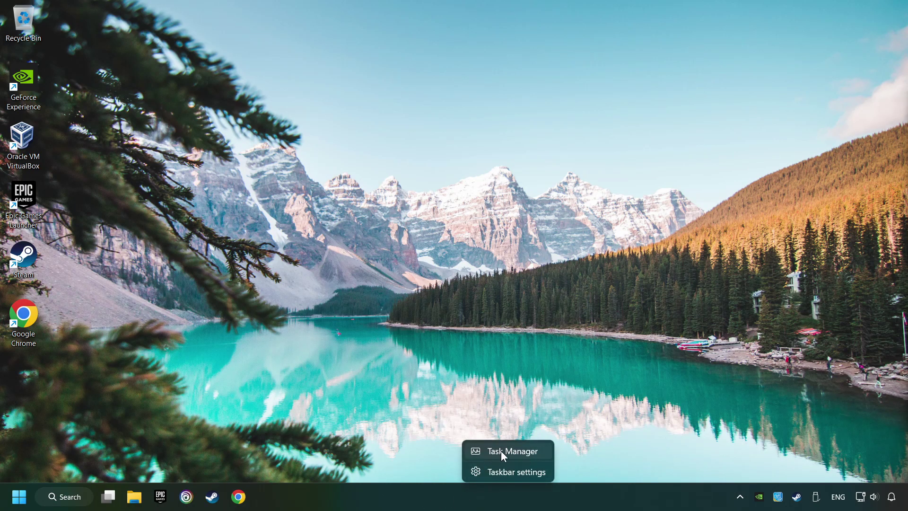
{"action": "left_click", "coordinate": [524, 450]}
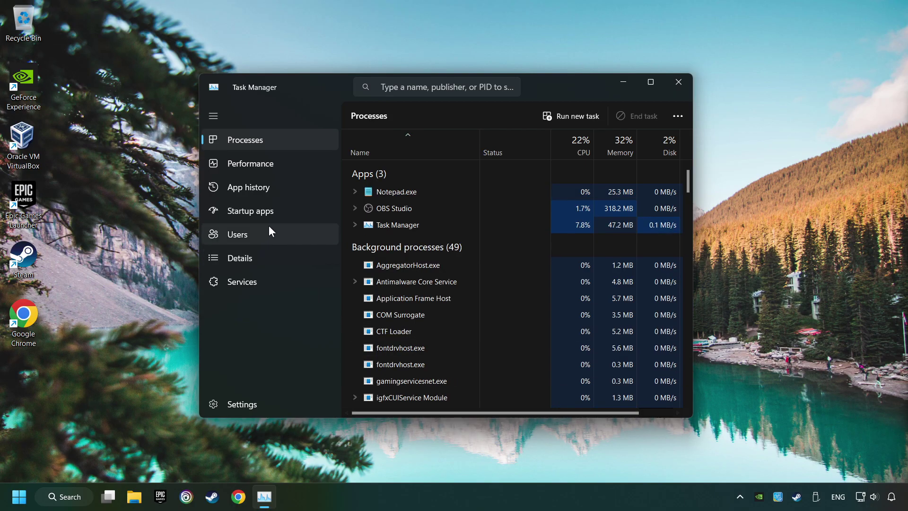
{"action": "left_click", "coordinate": [292, 212]}
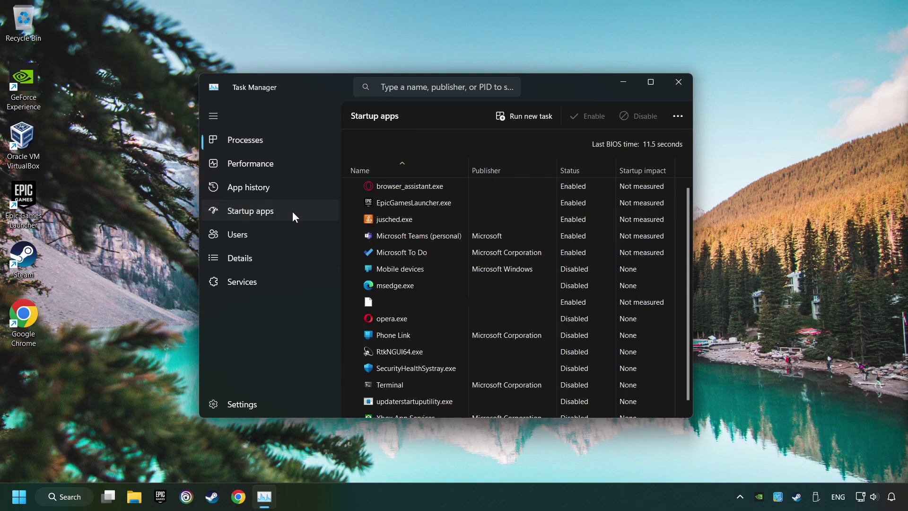
Disable Microsoft To Do, Microsoft Teams, jusched.exe, EpicGamesLauncher and browser_assistant.exe at startup, then close Task Manager.
{"action": "left_click", "coordinate": [504, 252]}
{"action": "left_click", "coordinate": [639, 116]}
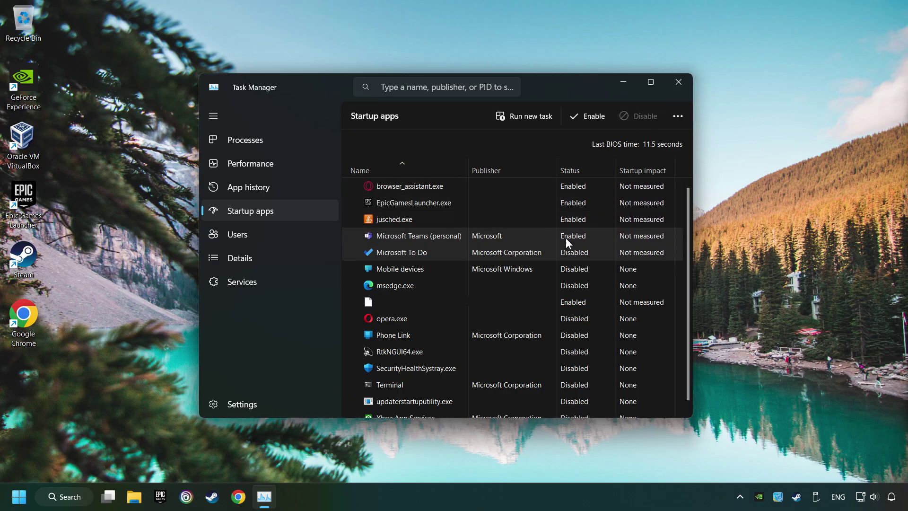
{"action": "left_click", "coordinate": [566, 239]}
{"action": "left_click", "coordinate": [625, 115]}
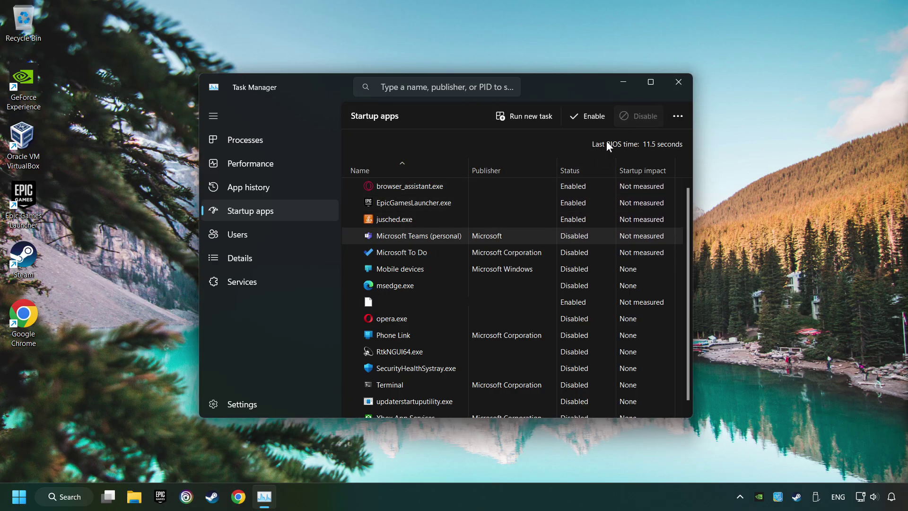
{"action": "left_click", "coordinate": [538, 217]}
{"action": "left_click", "coordinate": [639, 115]}
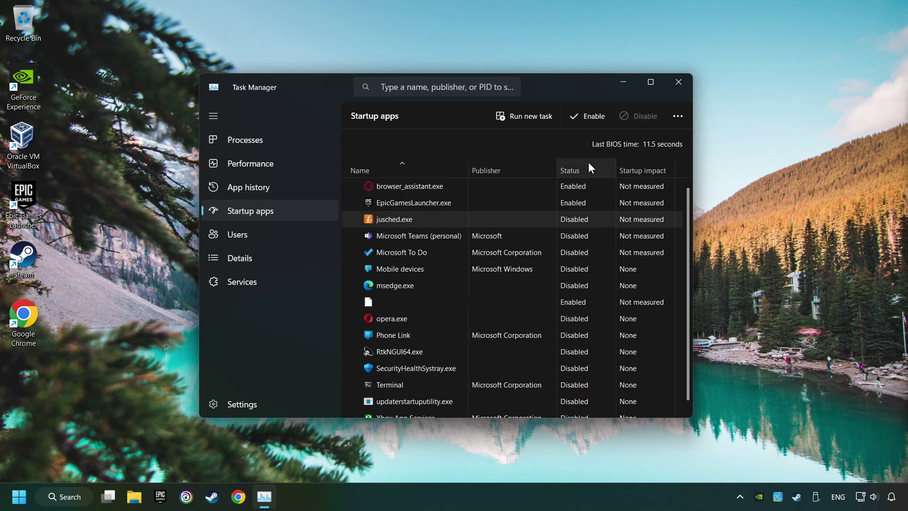
{"action": "left_click", "coordinate": [544, 206]}
{"action": "left_click", "coordinate": [629, 119]}
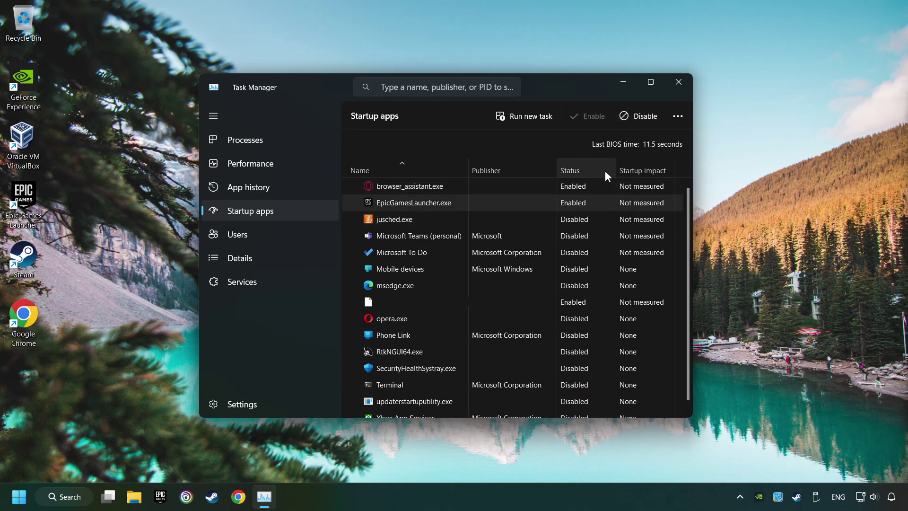
{"action": "left_click", "coordinate": [593, 190]}
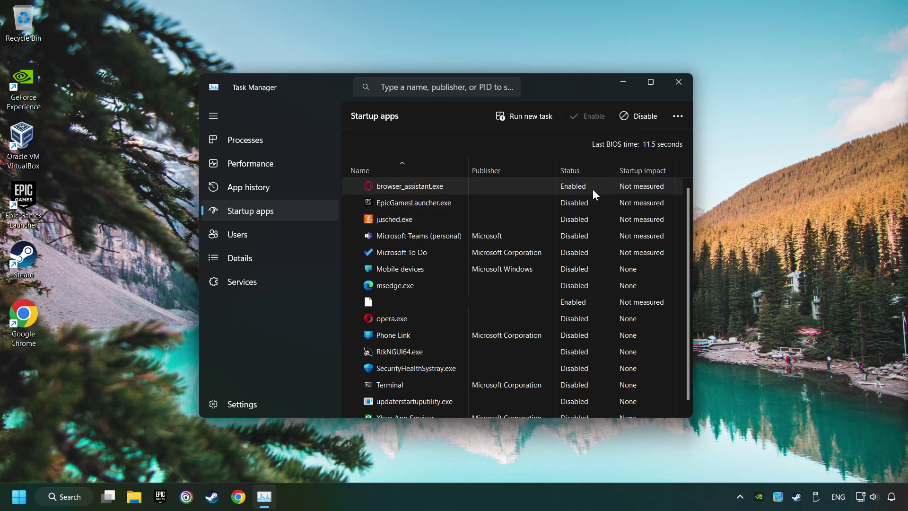
{"action": "left_click", "coordinate": [638, 118]}
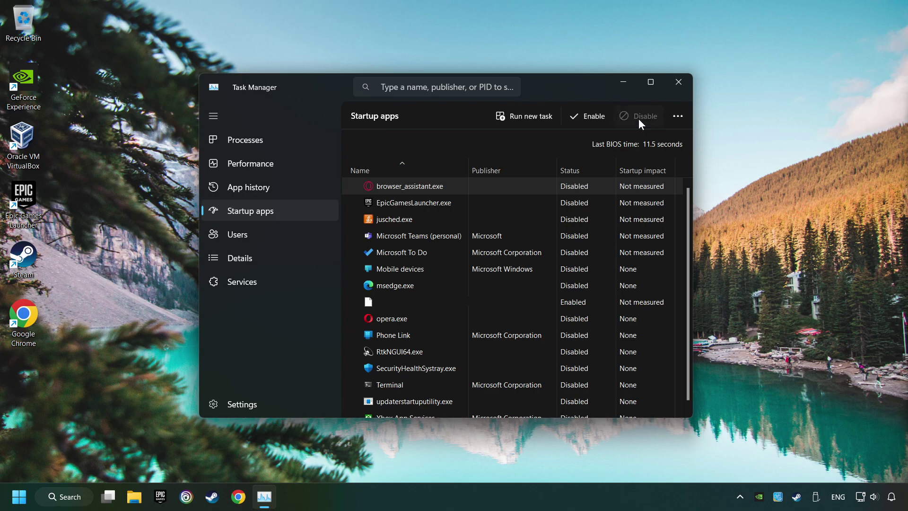
{"action": "left_click", "coordinate": [678, 85]}
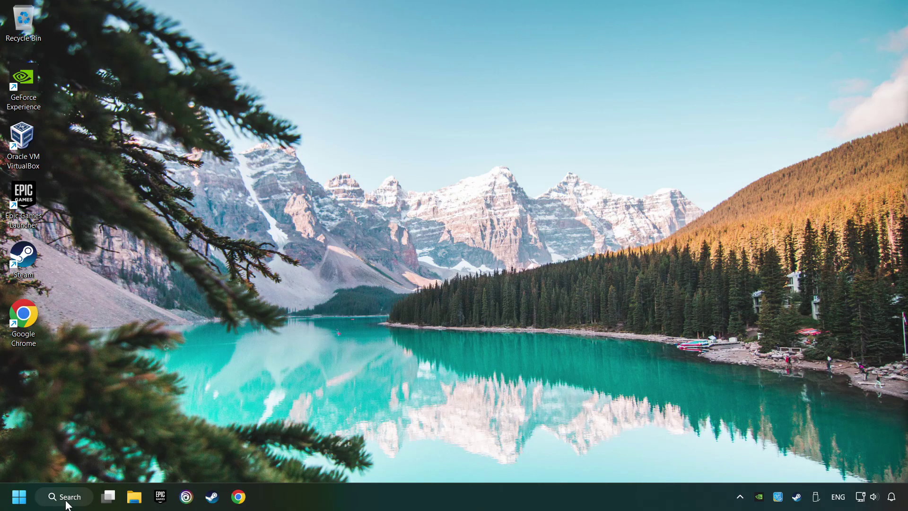
Run a Windows Update check confirming the PC is up to date, and close Settings.
{"action": "left_click", "coordinate": [81, 497]}
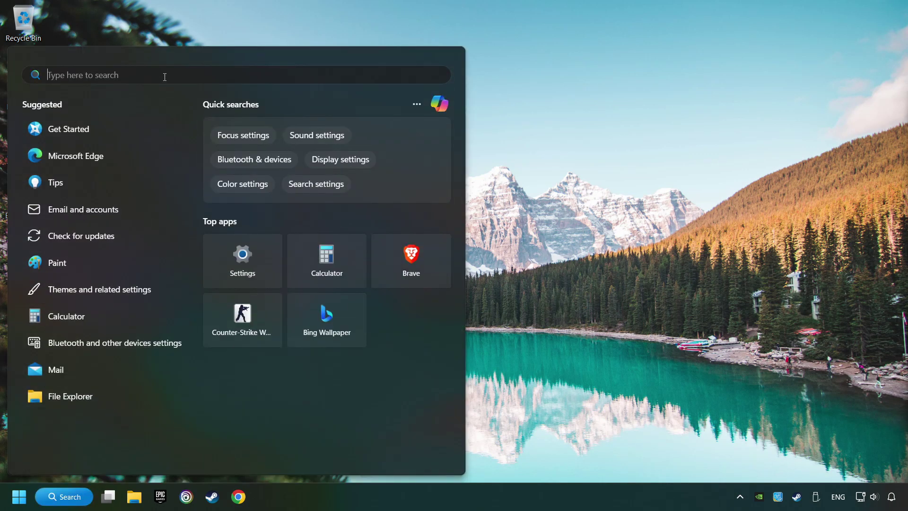
{"action": "type", "text": "updates"}
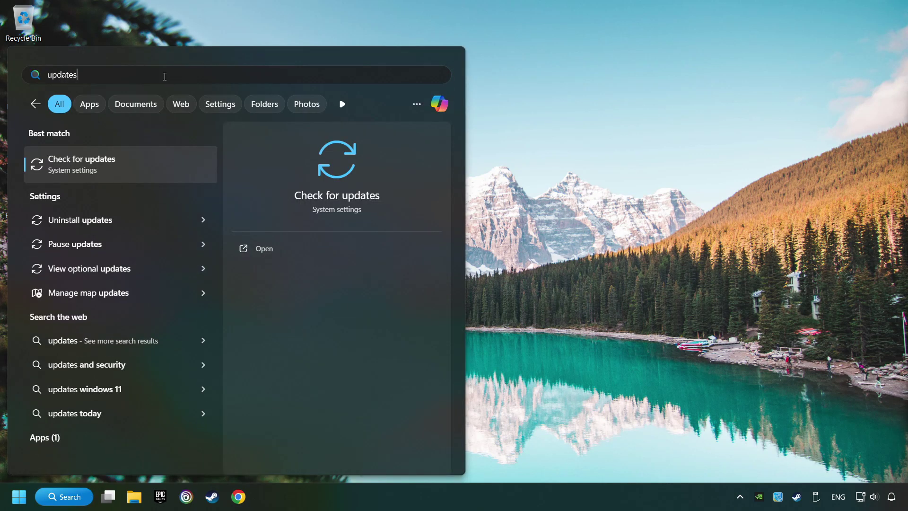
{"action": "left_click", "coordinate": [163, 168]}
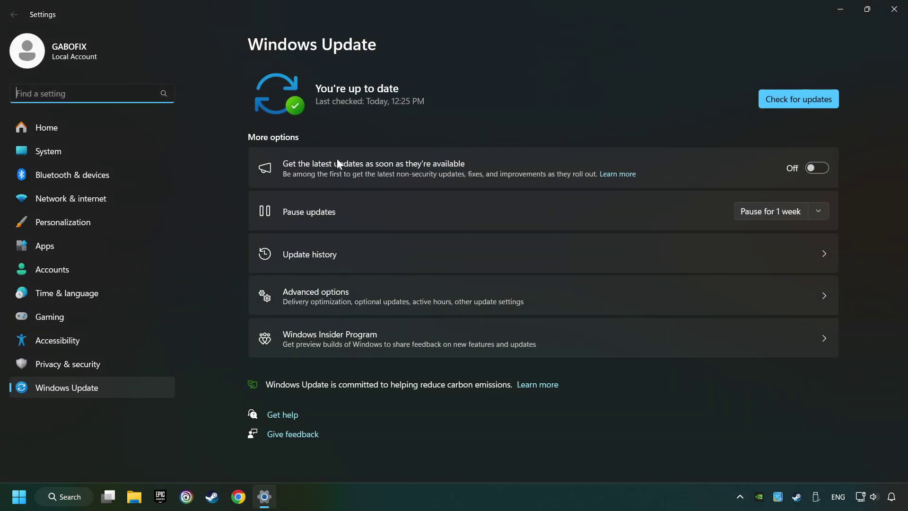
{"action": "left_click", "coordinate": [785, 99]}
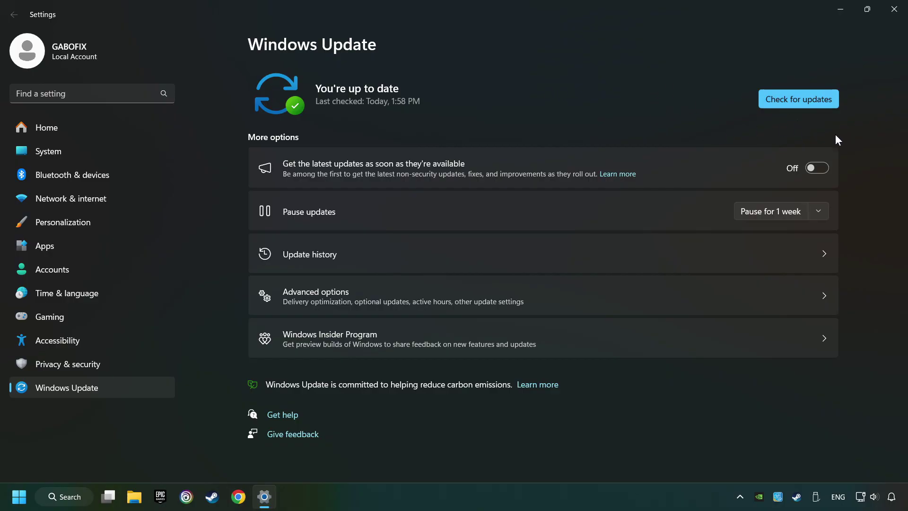
{"action": "left_click", "coordinate": [894, 10]}
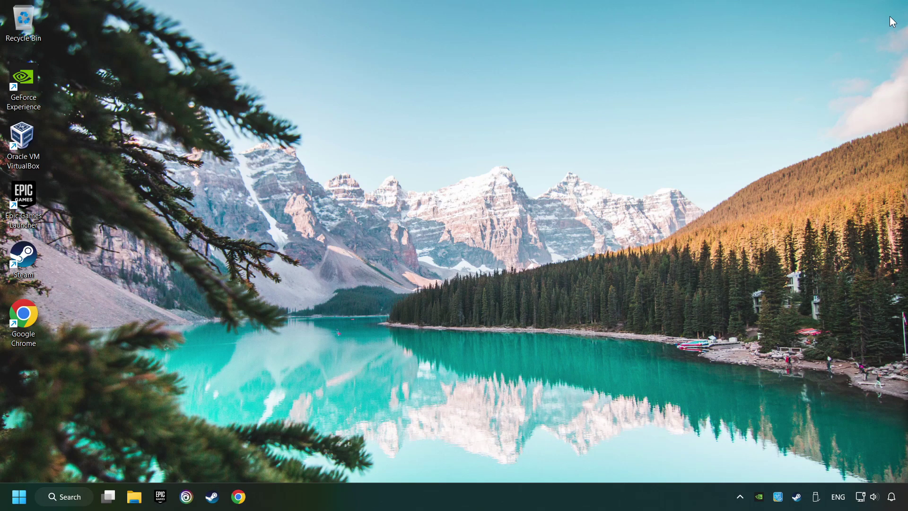
Bring up Performance Options from search and centre its window.
{"action": "left_click", "coordinate": [69, 496]}
{"action": "type", "text": "pe"}
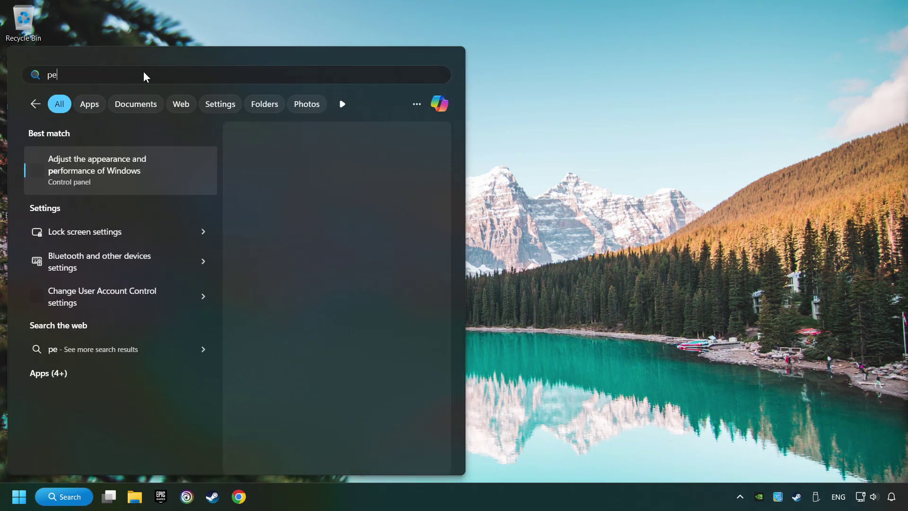
{"action": "type", "text": "rformance"}
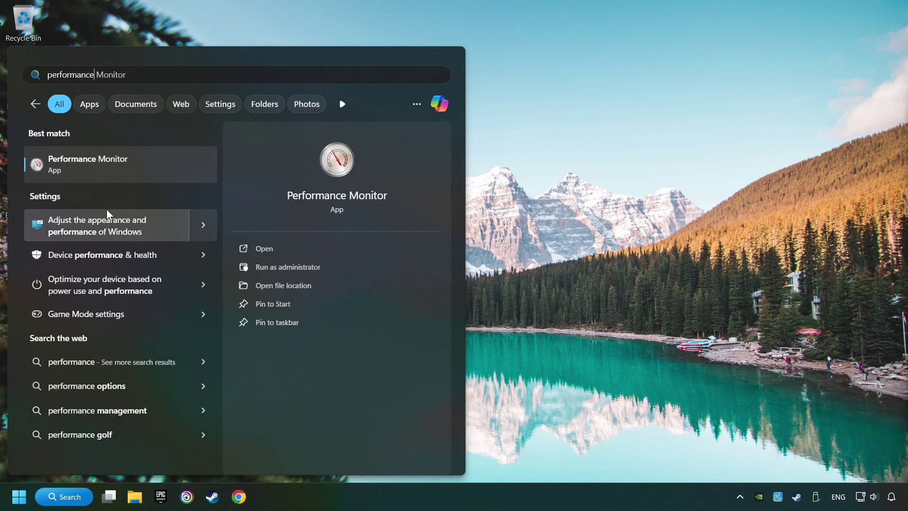
{"action": "left_click", "coordinate": [167, 224]}
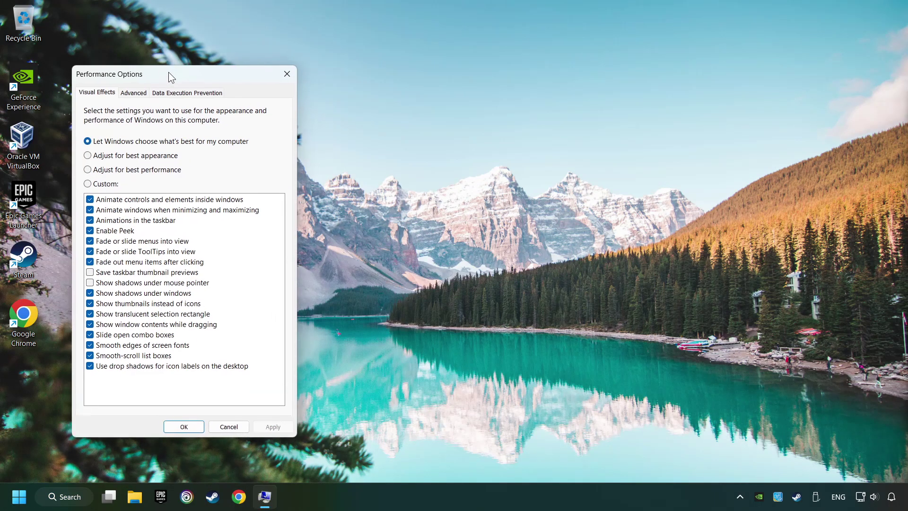
{"action": "left_click_drag", "start_coordinate": [169, 71], "coordinate": [430, 69]}
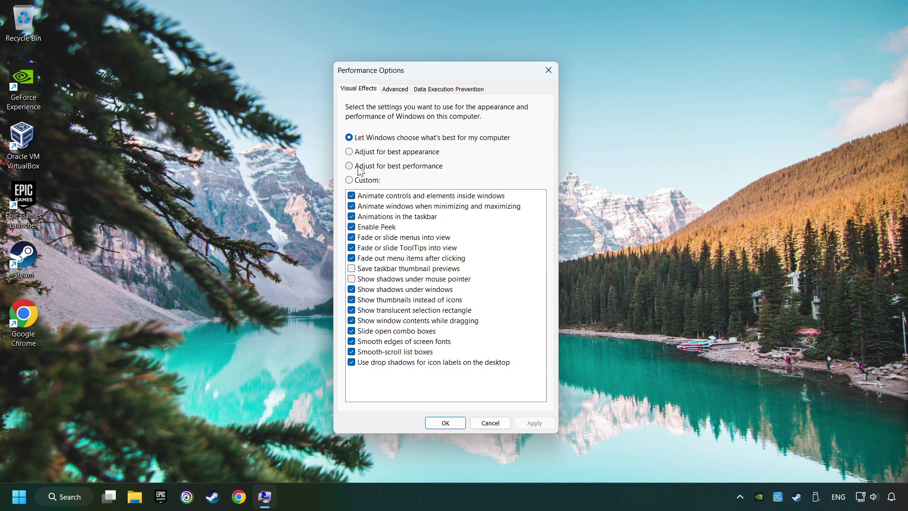
Set visual effects to Adjust for best performance, apply and confirm.
{"action": "left_click", "coordinate": [395, 167]}
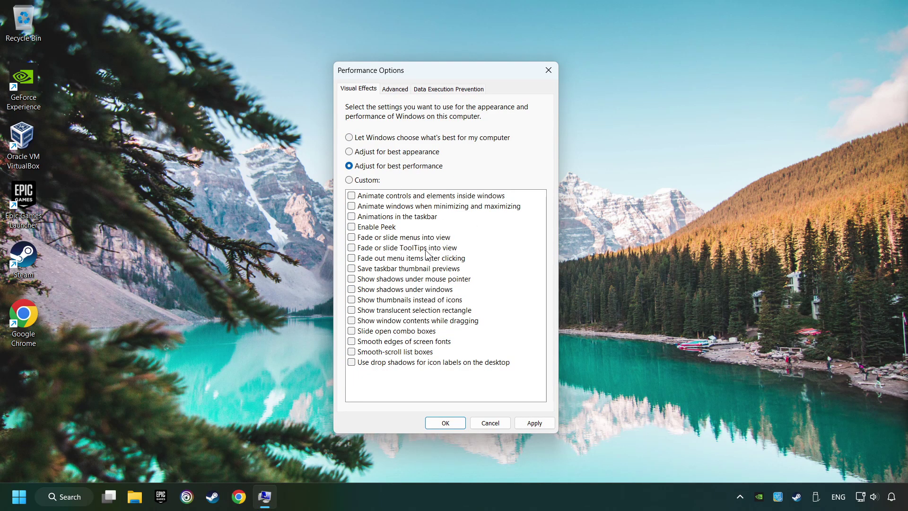
{"action": "left_click", "coordinate": [541, 424]}
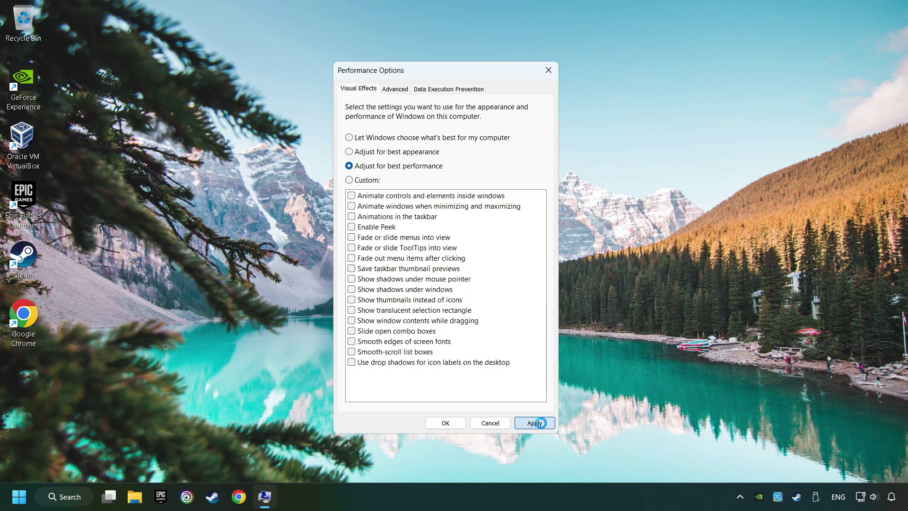
{"action": "left_click", "coordinate": [446, 423]}
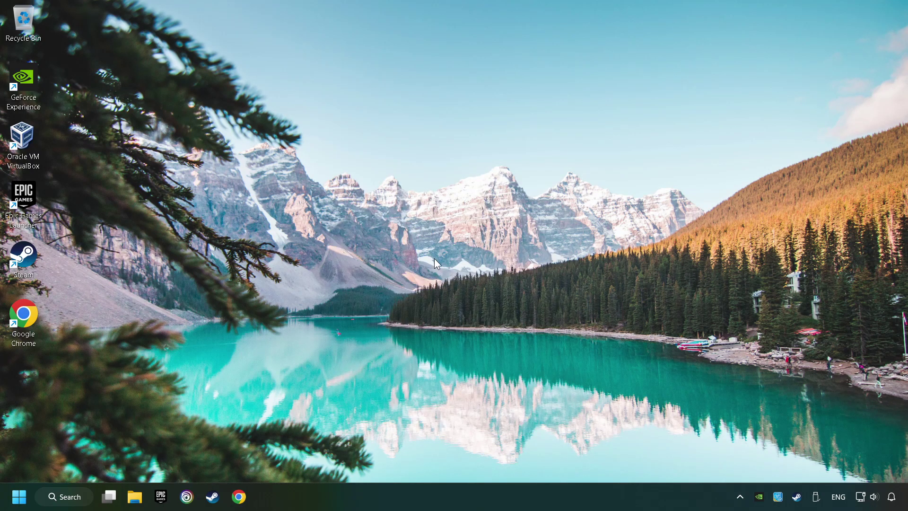